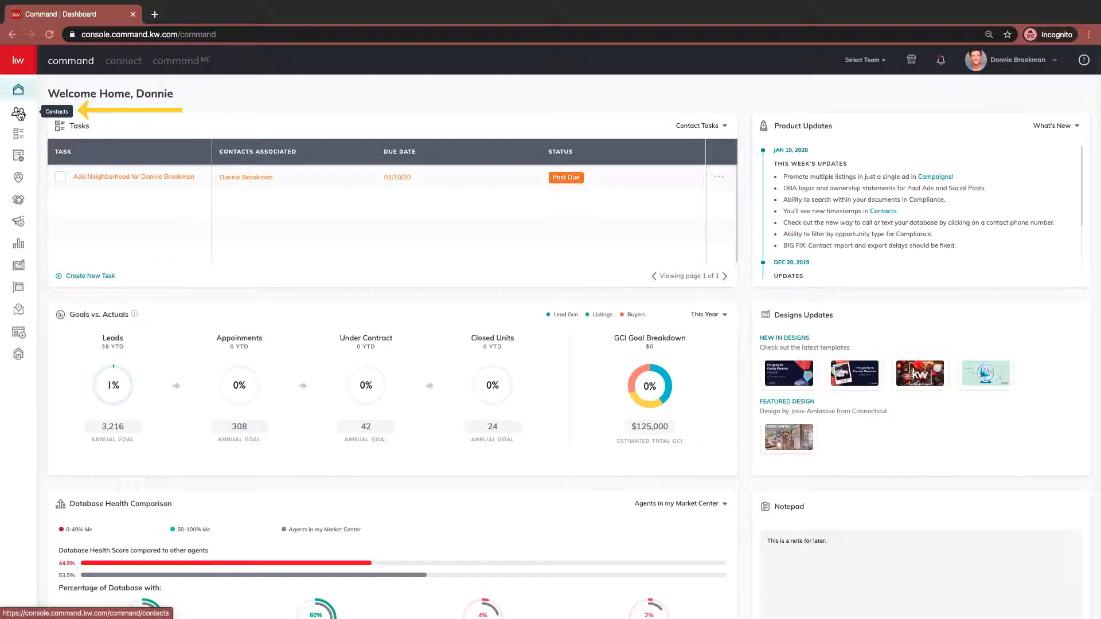
- Start a new contact from Contacts and enter the person's full name and personal e-mail address
click(19, 113)
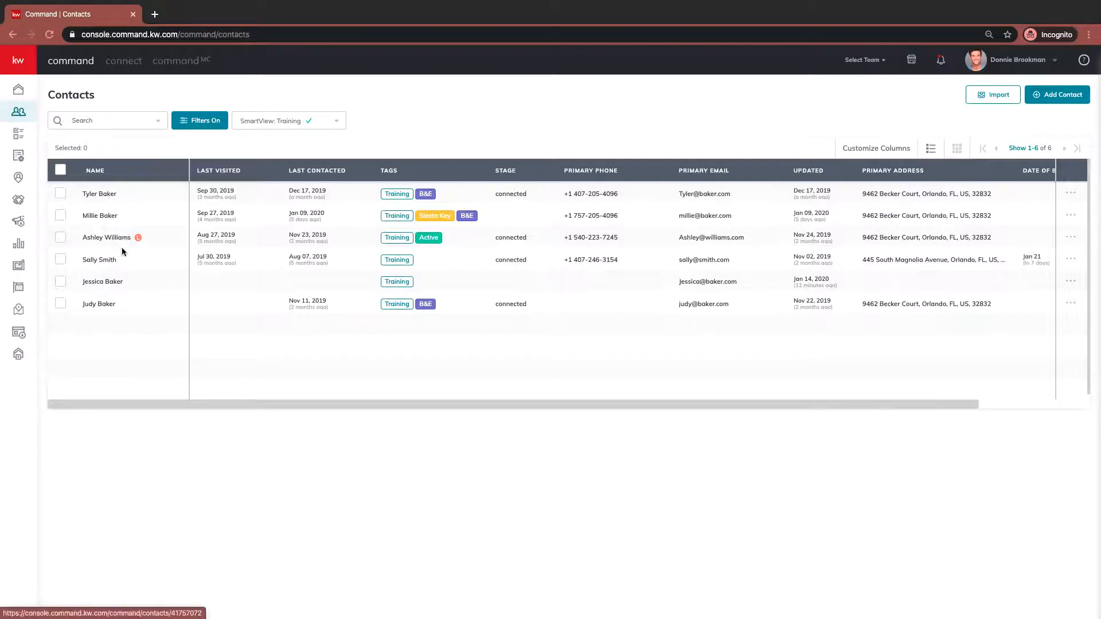
click(1071, 101)
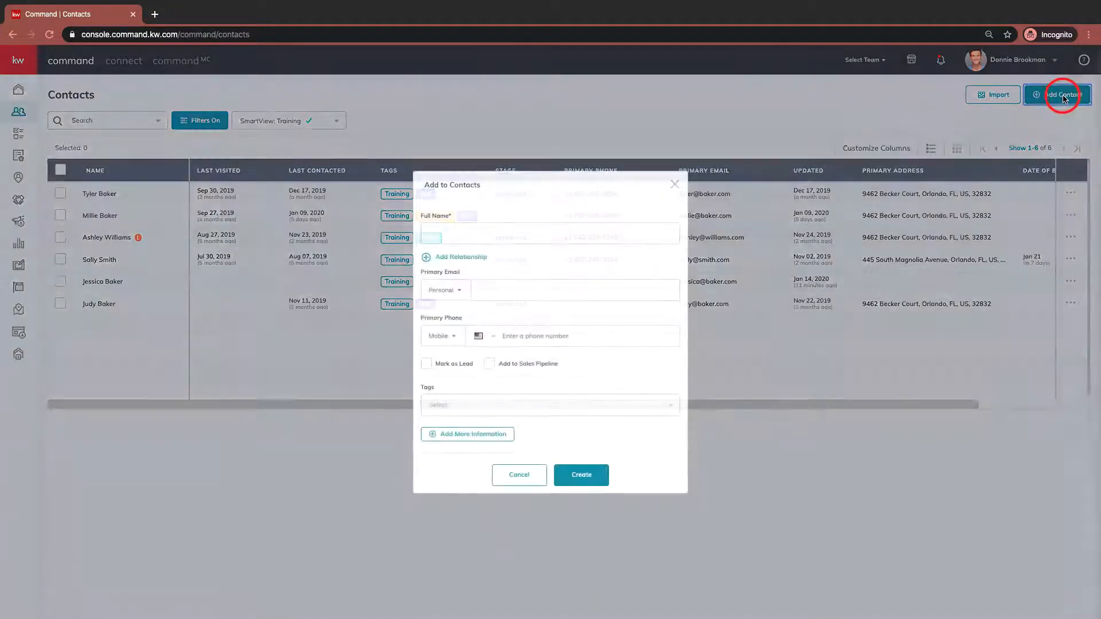
click(493, 229)
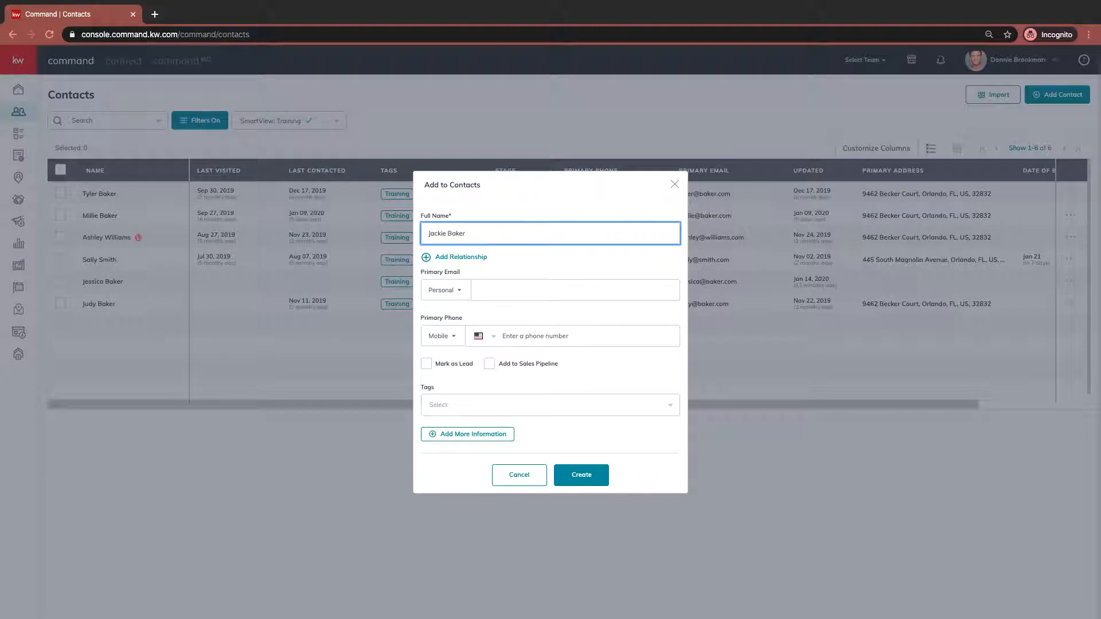
key(Tab)
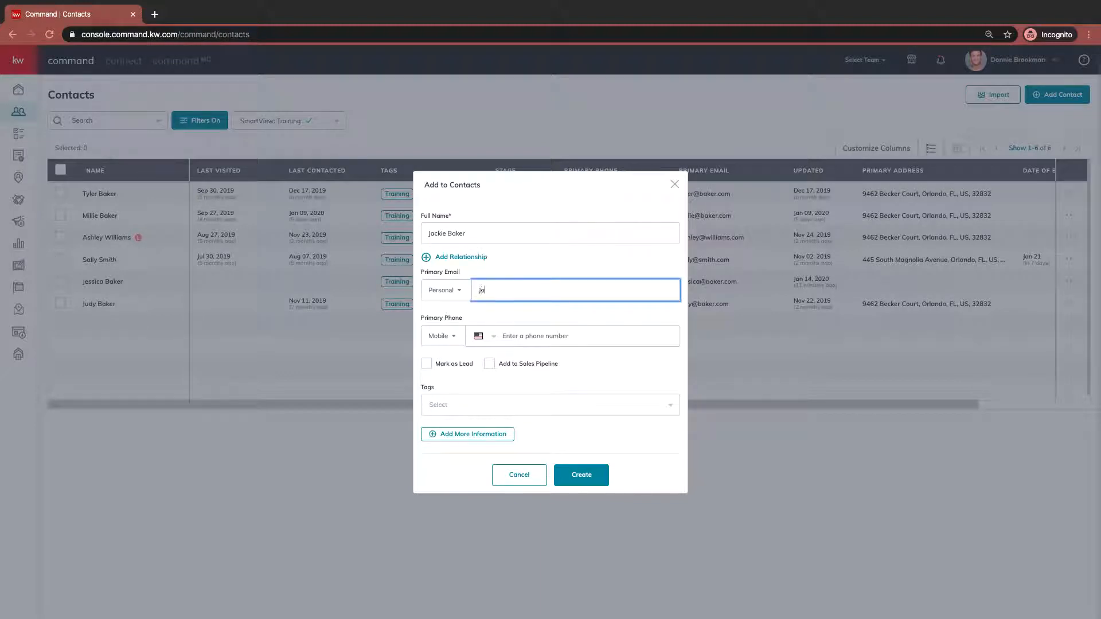
click(560, 336)
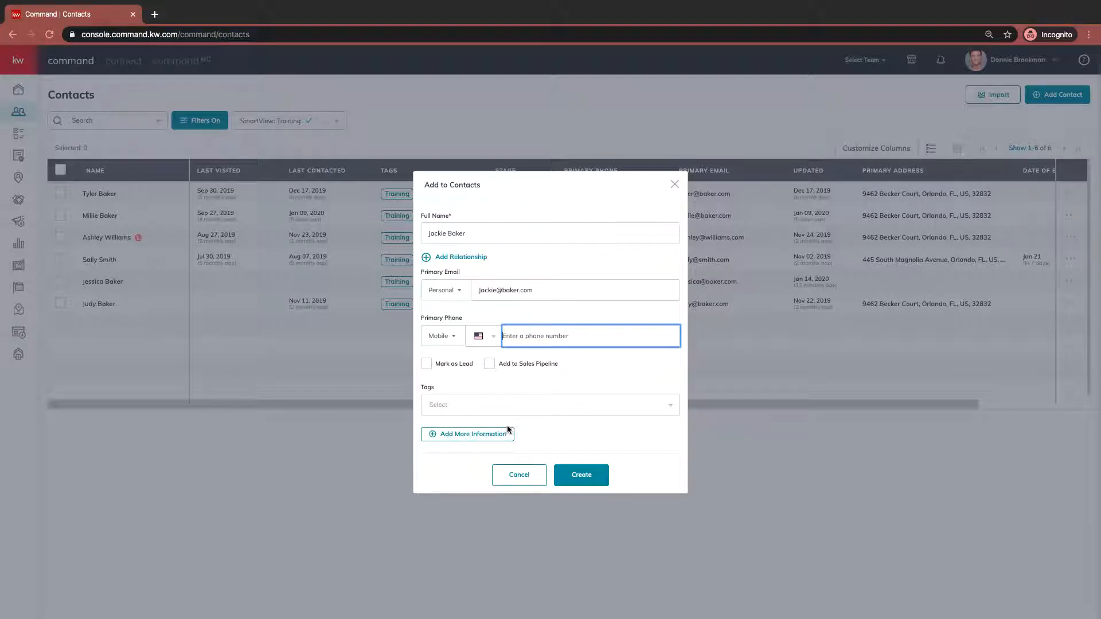
- Tag the new contact Training, expand the additional information sections, and create the contact
click(519, 405)
text(Training)
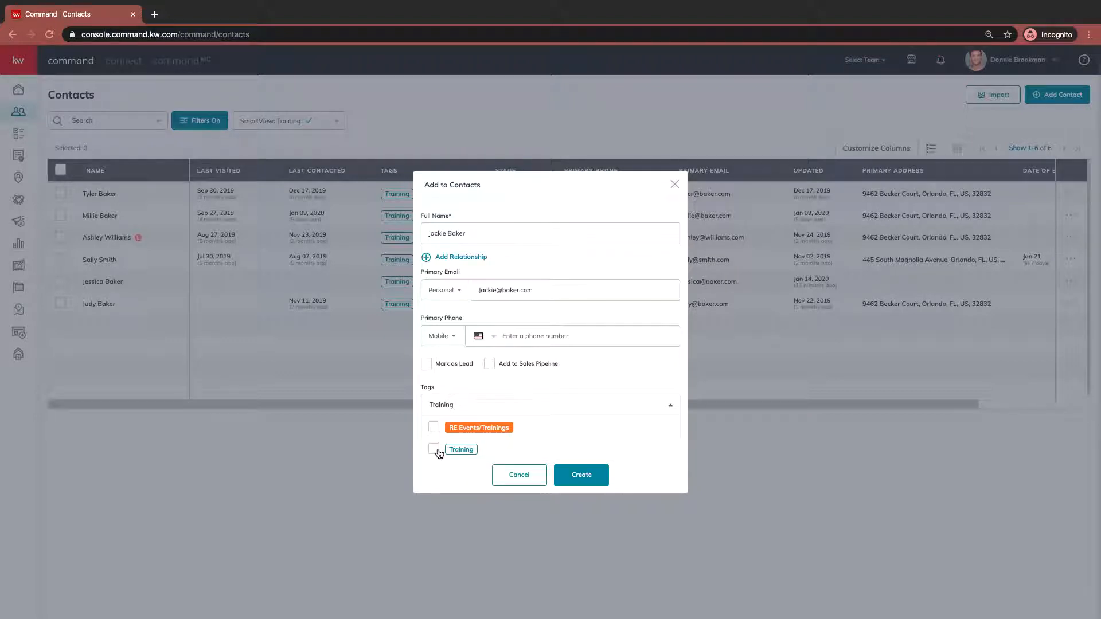
click(434, 450)
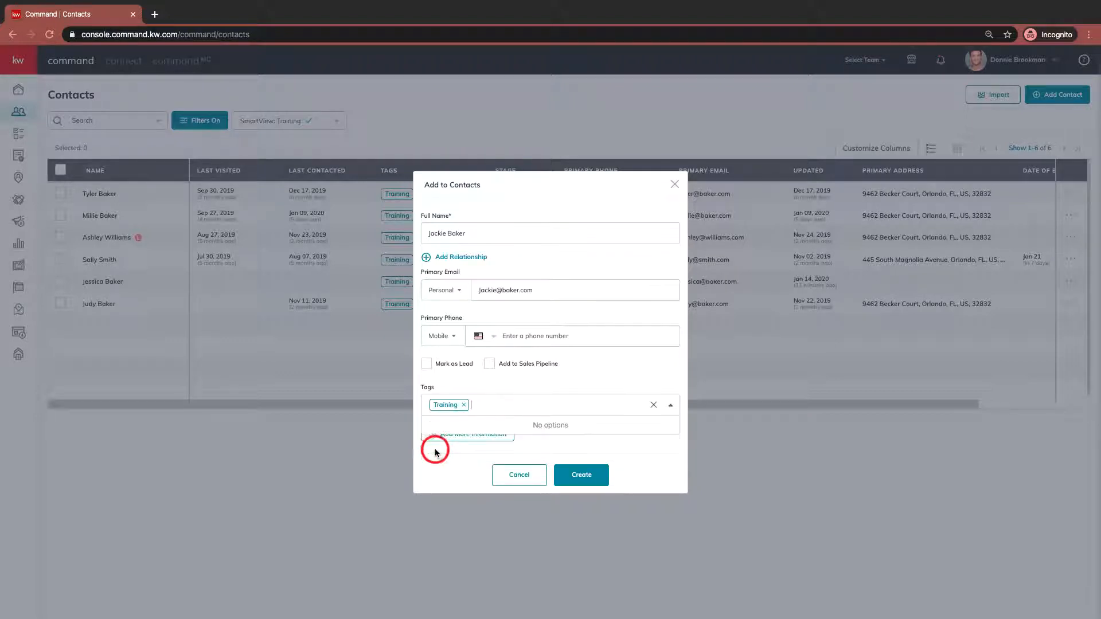
click(633, 381)
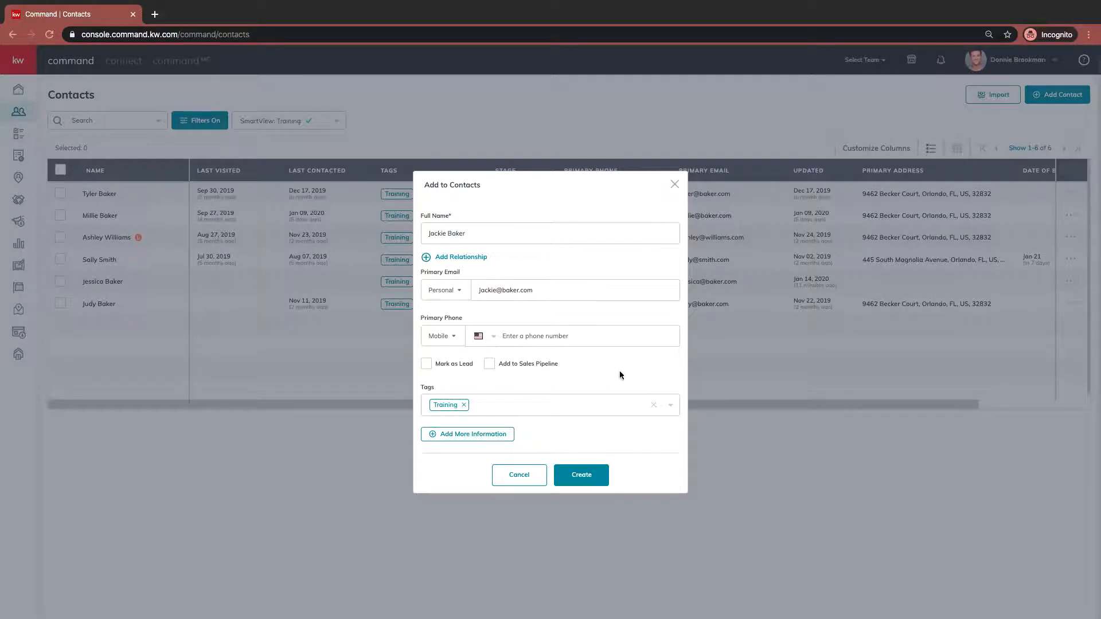
click(465, 435)
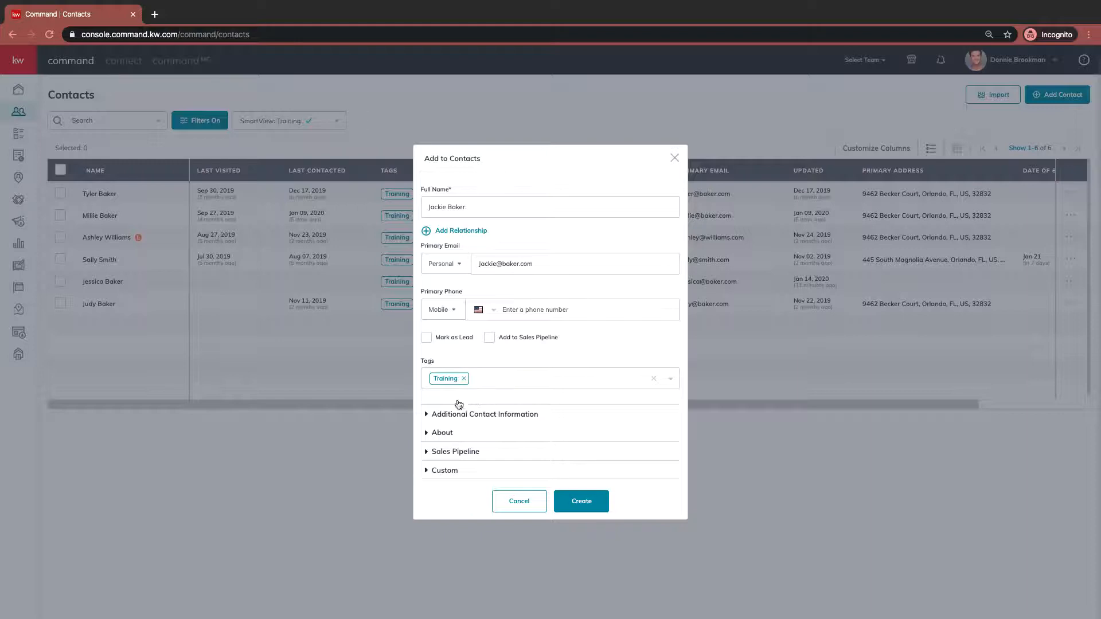
click(572, 502)
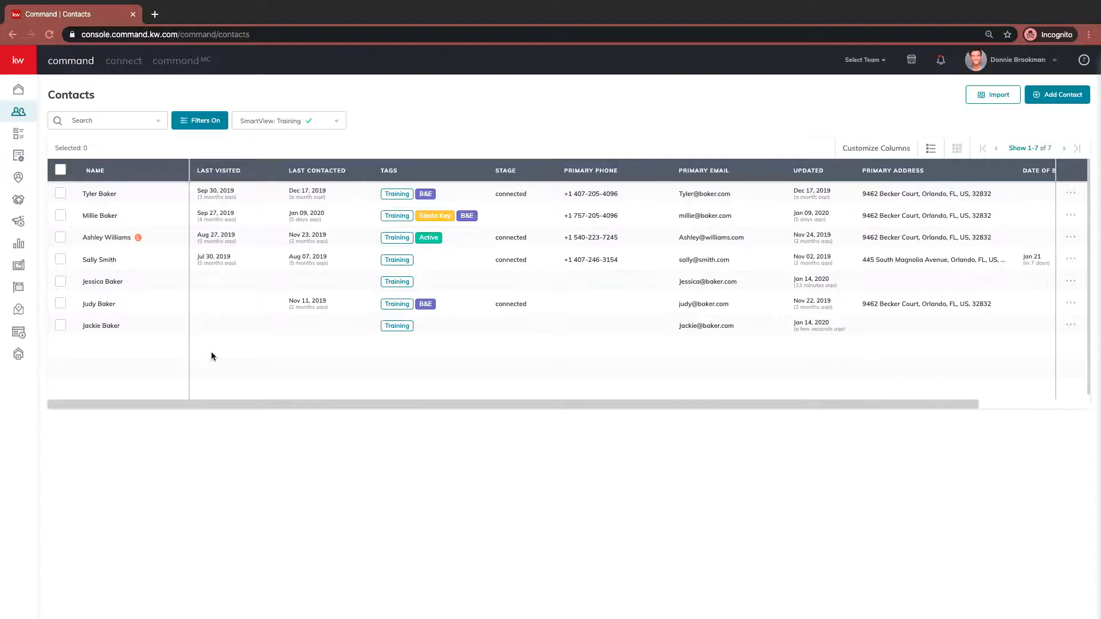
- Open the new contact's record and preview the opportunity creation form from its Opportunities tab
click(106, 327)
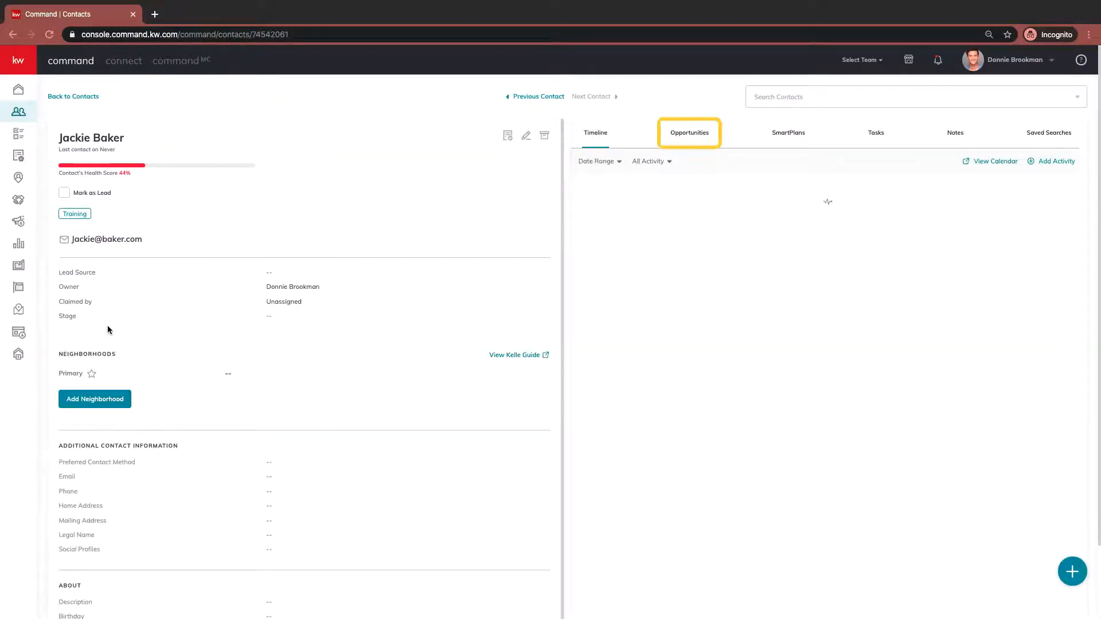
click(686, 134)
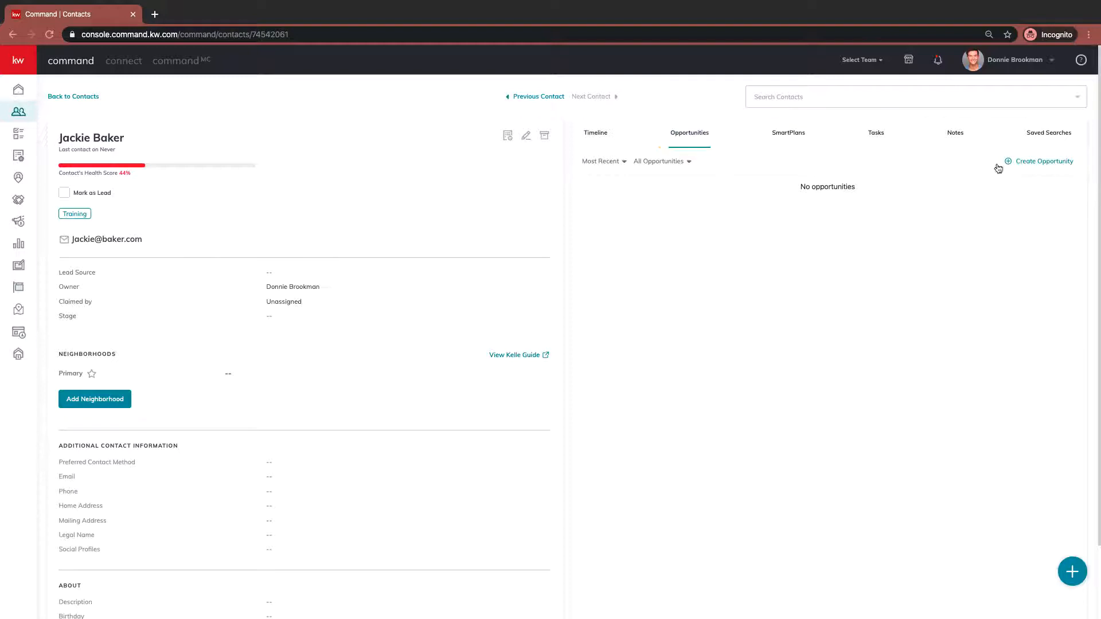
click(1049, 163)
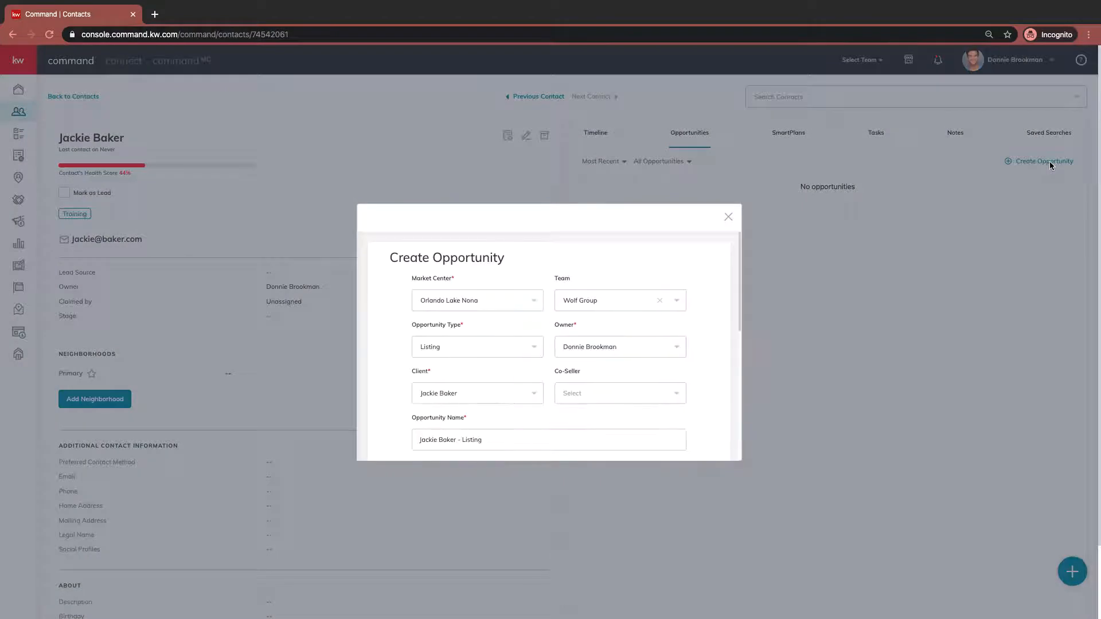
scroll(551, 347, down, 5)
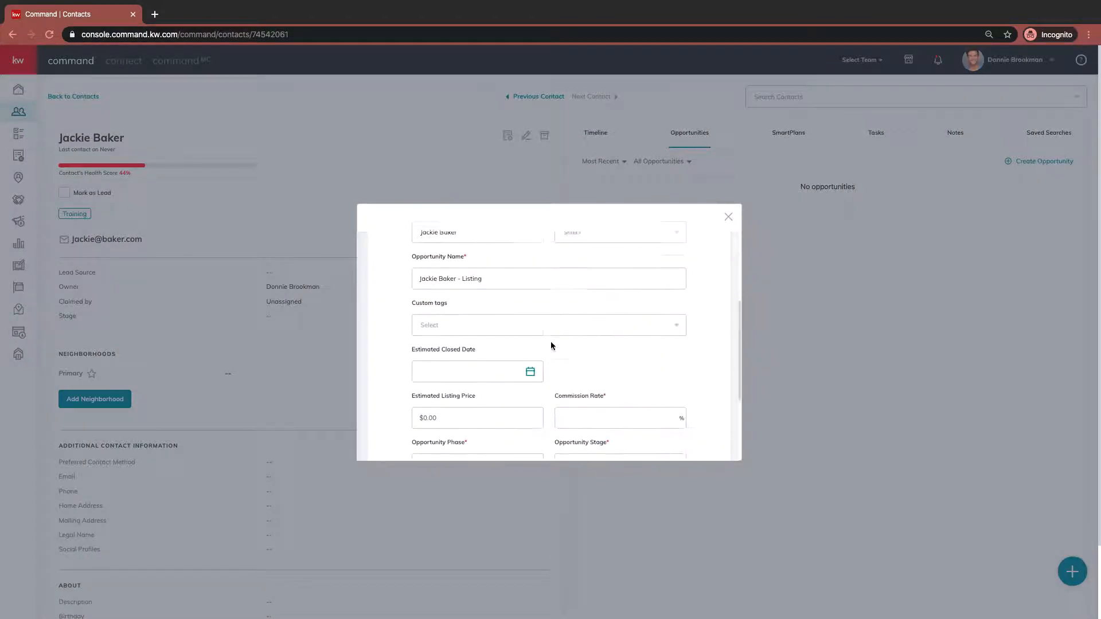
scroll(554, 346, up, 5)
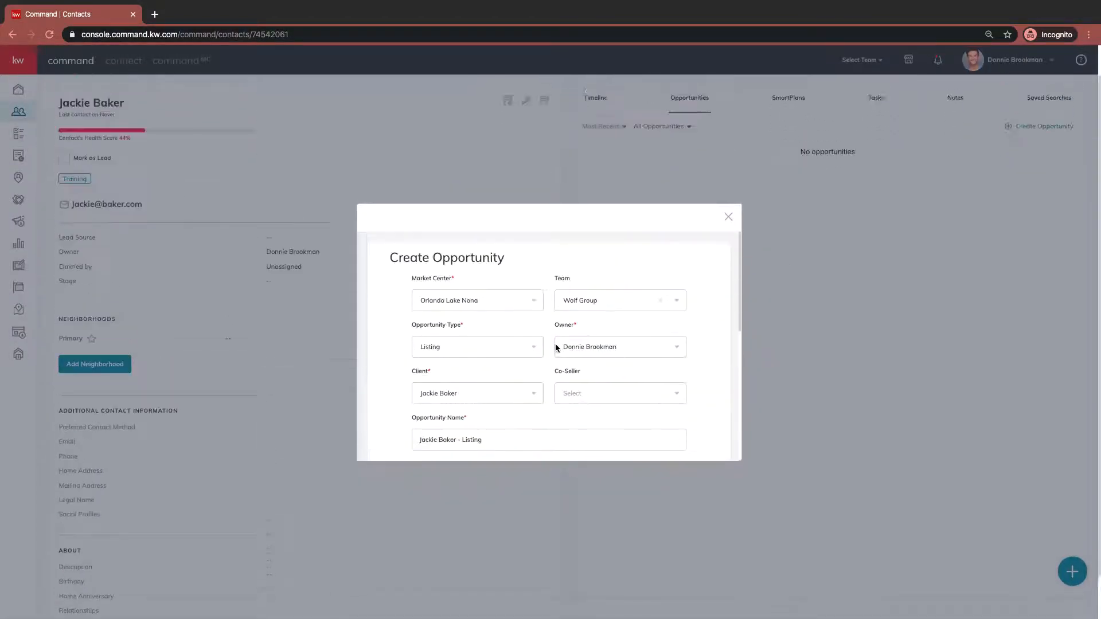
click(728, 216)
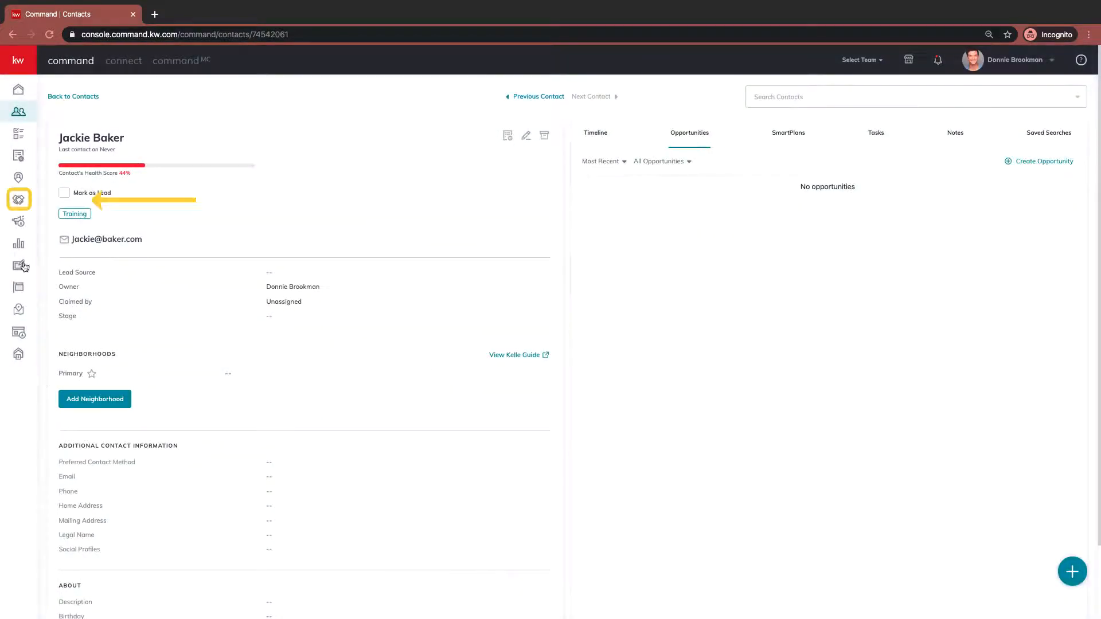
- Open the Opportunities dashboard and browse the team, individual agent and All Opportunities views
click(19, 201)
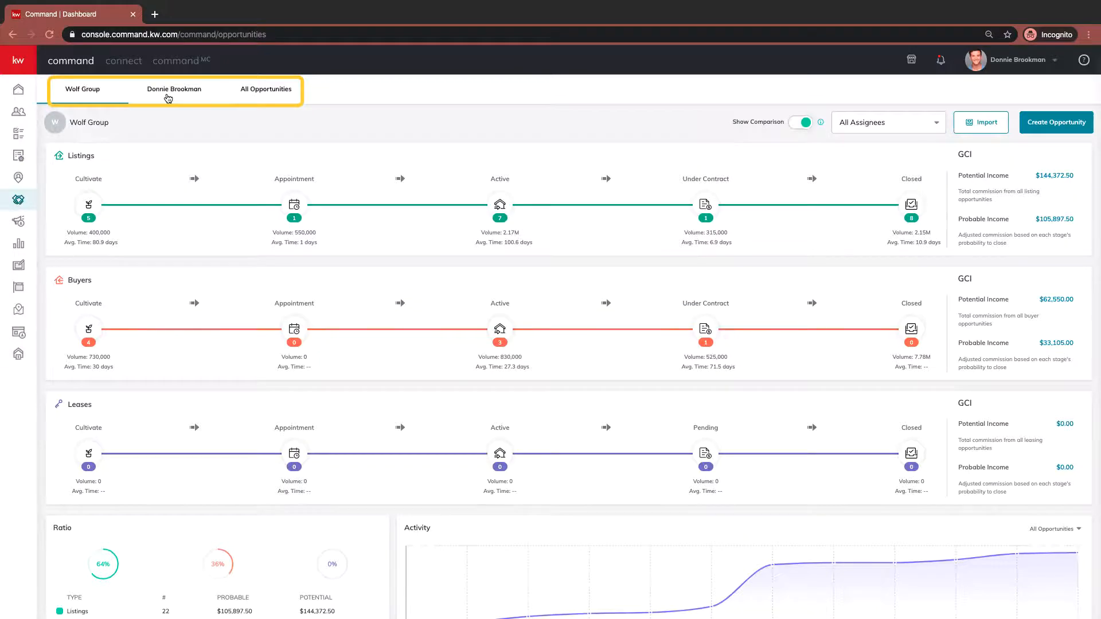
click(168, 97)
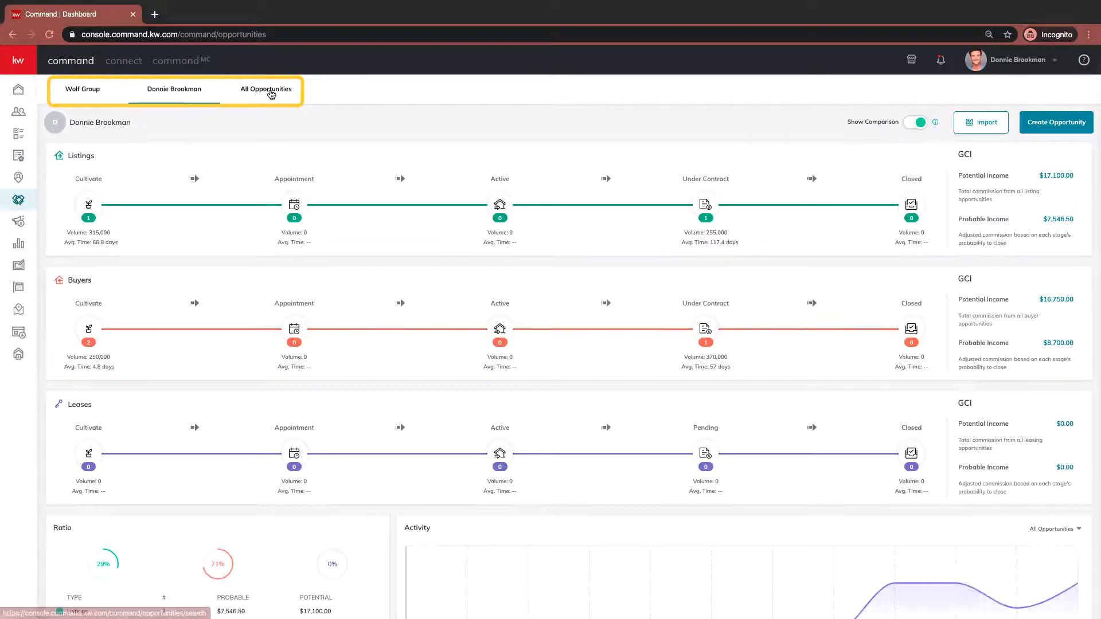
click(269, 92)
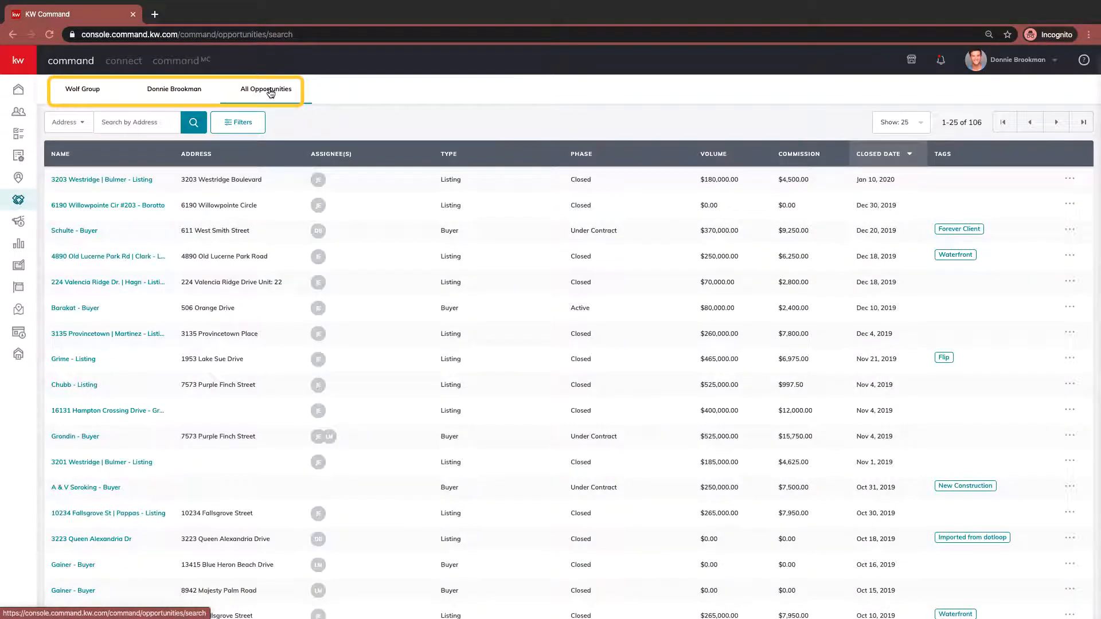
click(79, 92)
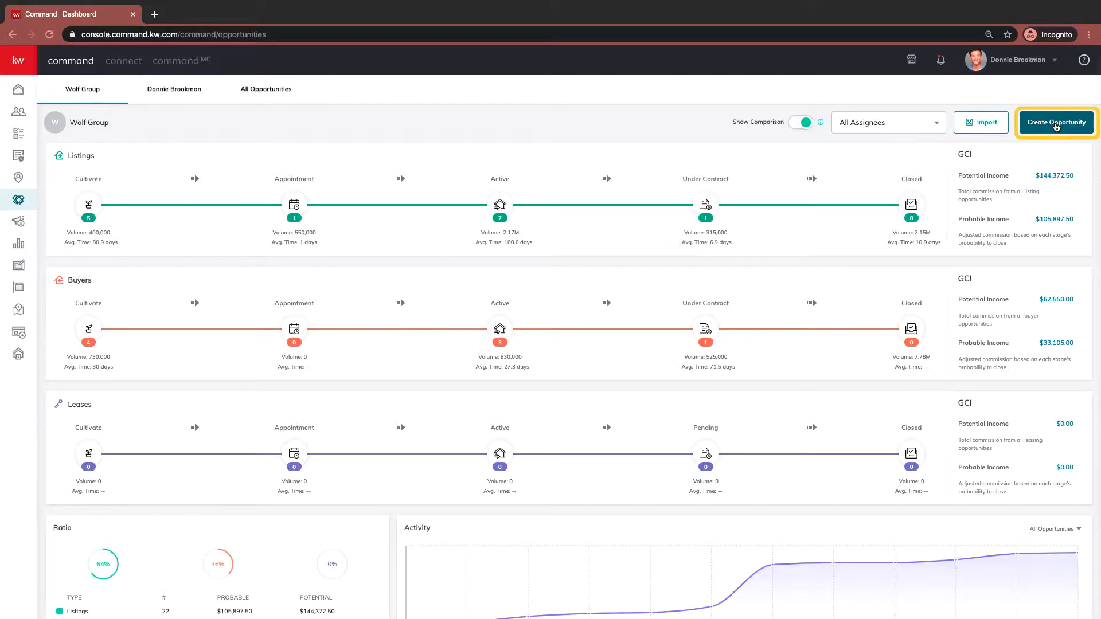
- Start a new opportunity, check the market centre options, and add a second team agent as an assignee
click(1056, 127)
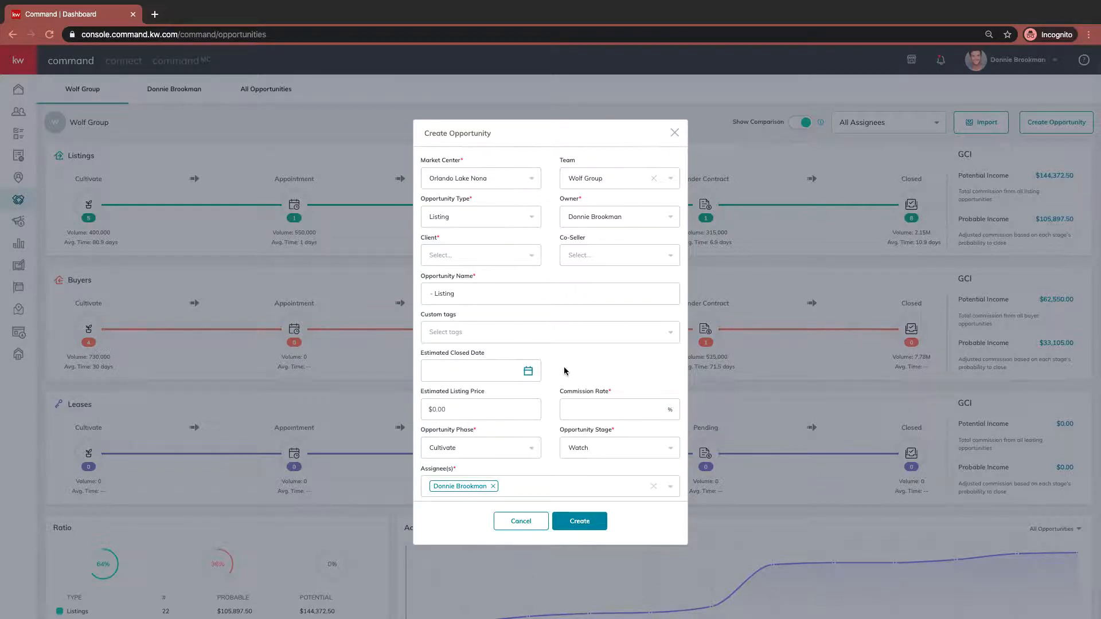
click(531, 178)
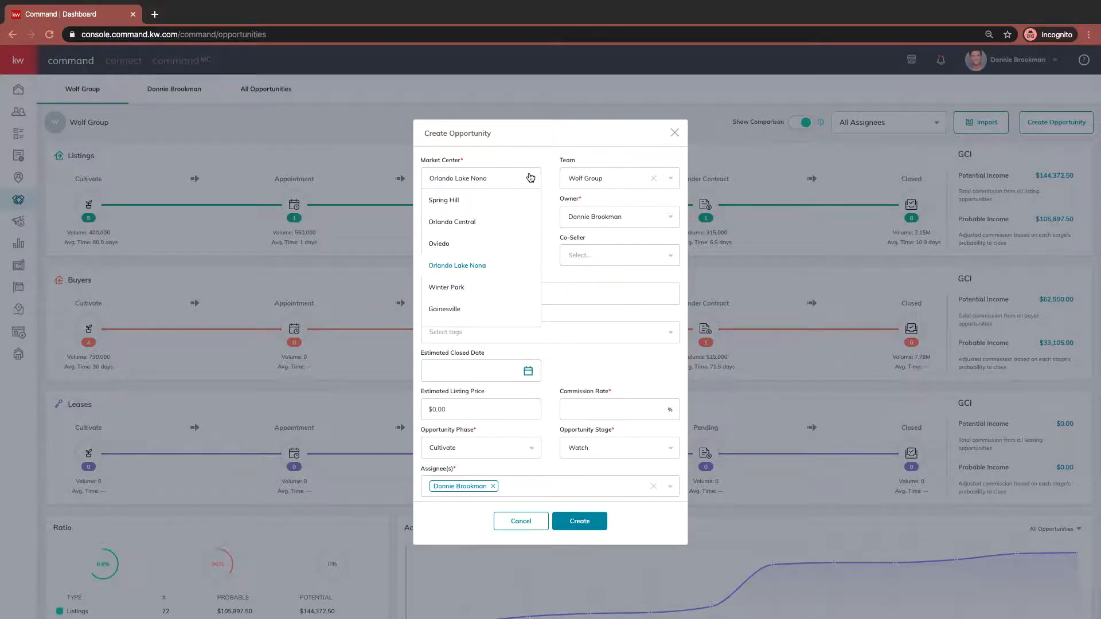
click(530, 177)
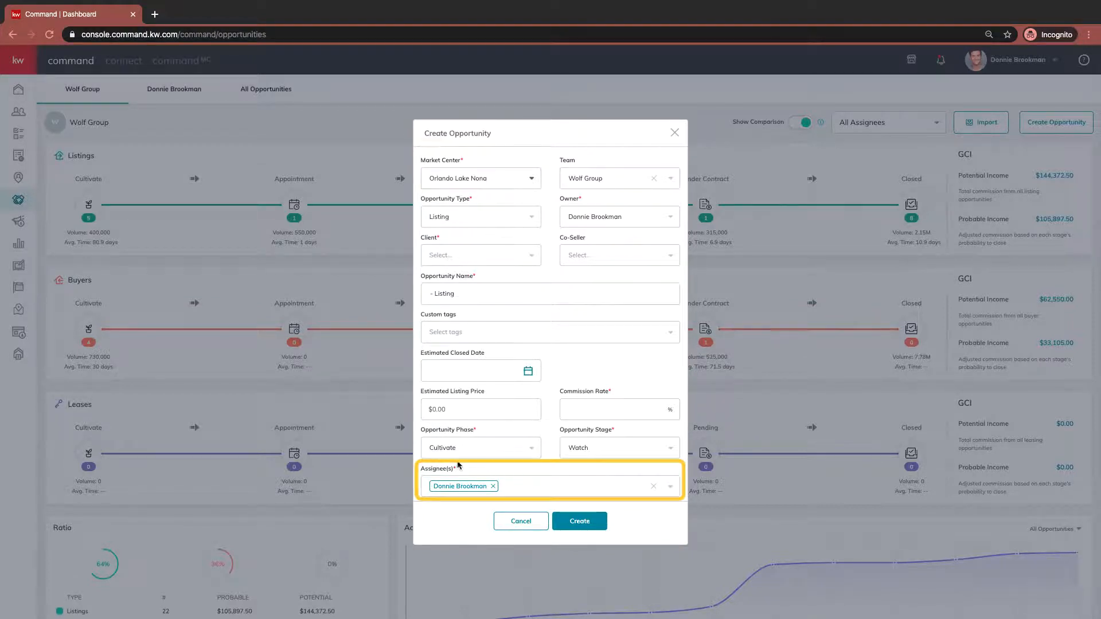
click(569, 488)
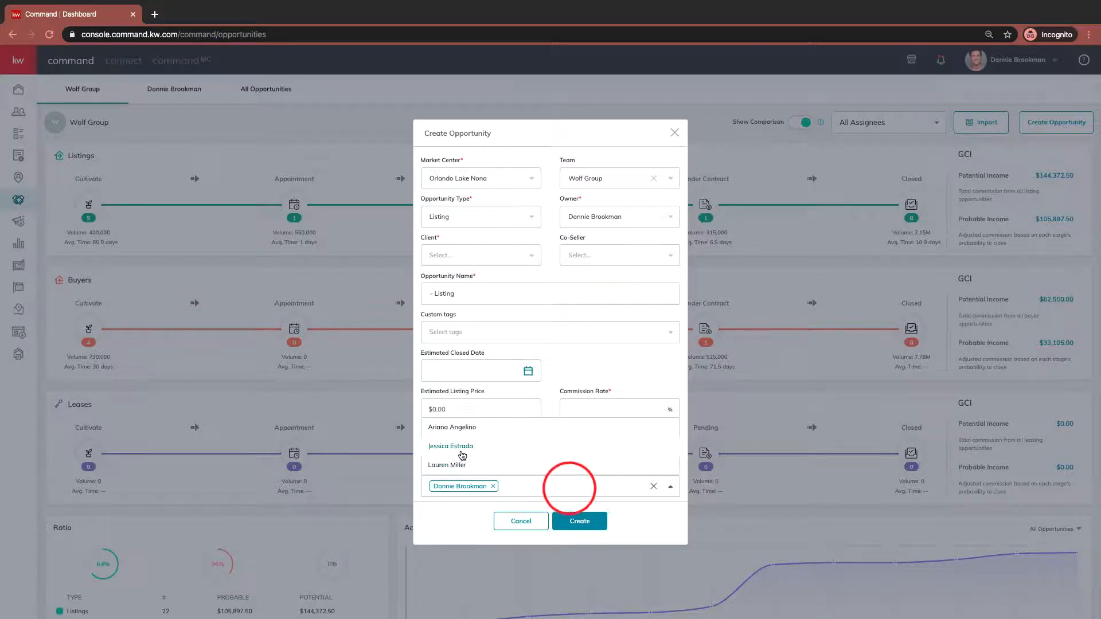
click(459, 446)
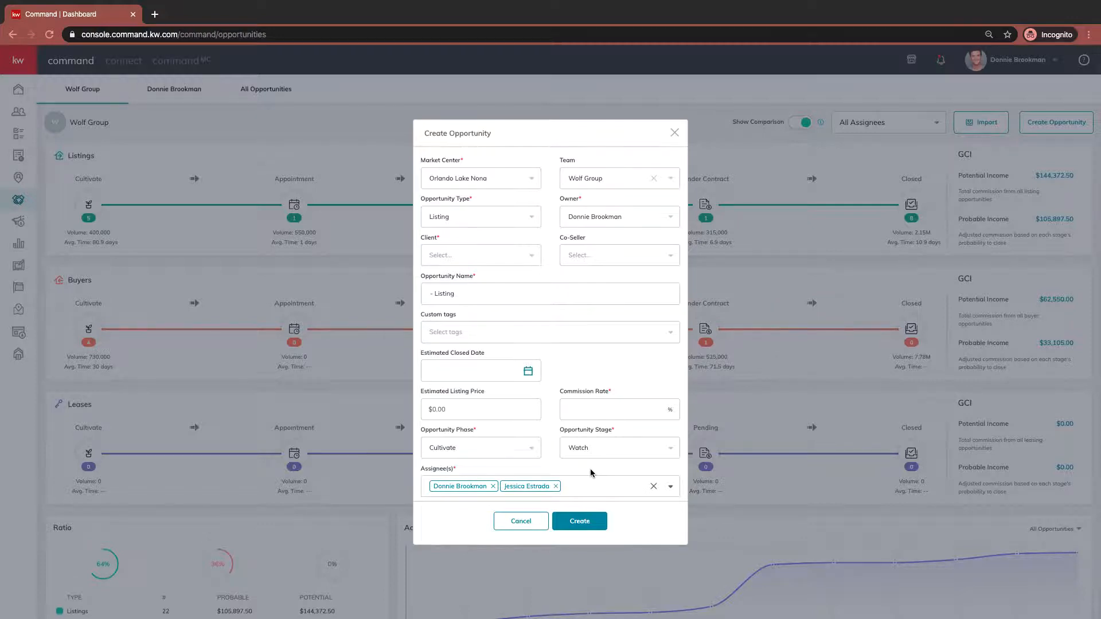
- Clear the team from the new opportunity and set its opportunity type to Buyer
scroll(590, 473, down, 1)
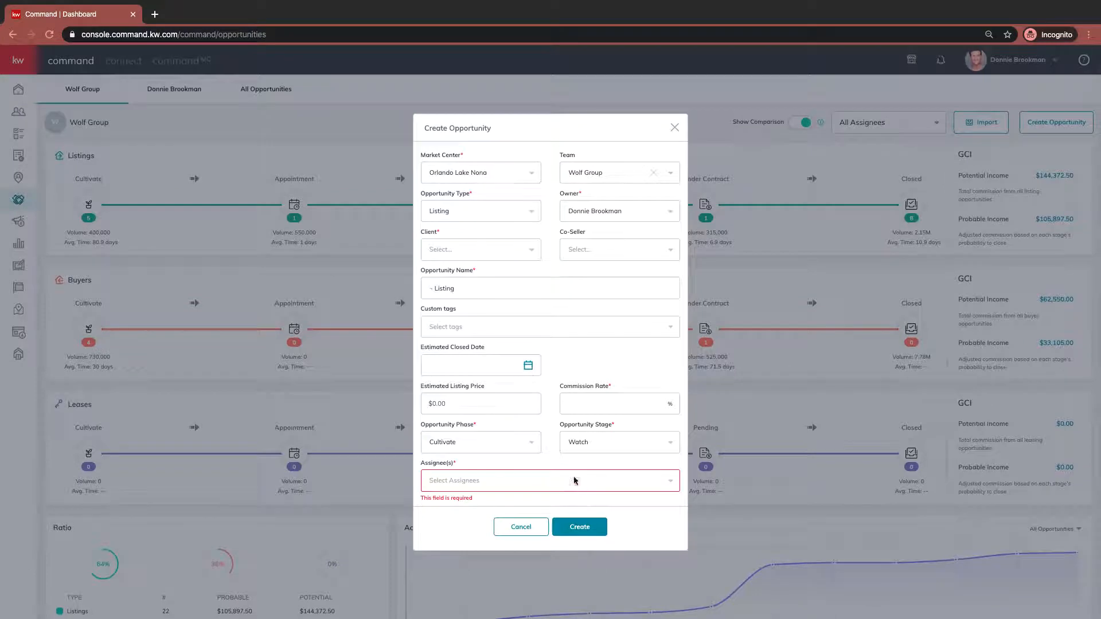
click(652, 173)
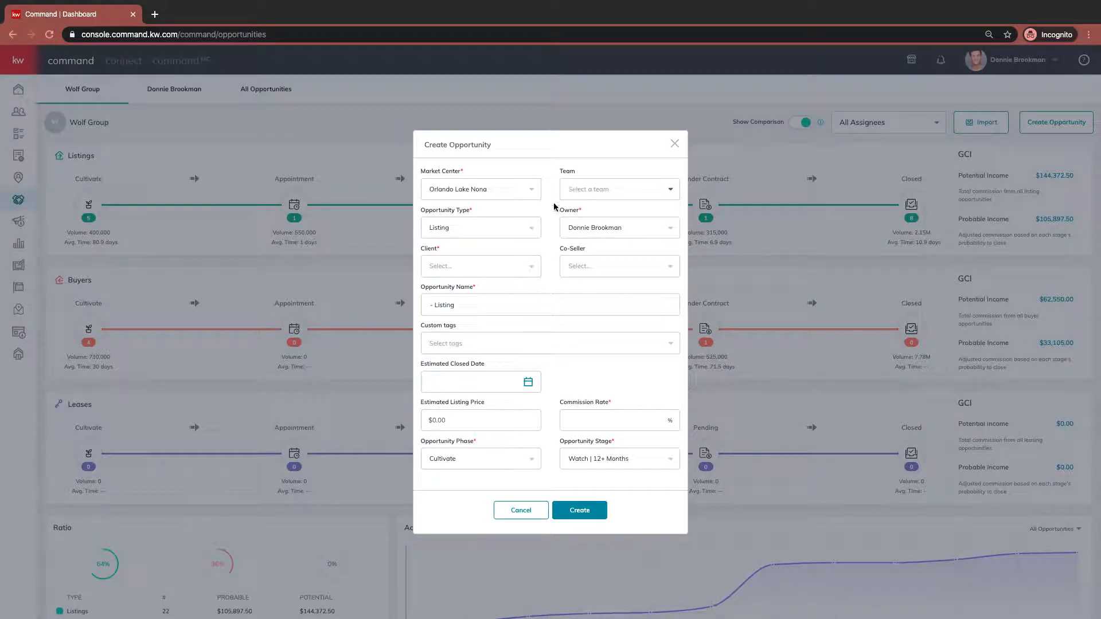
click(529, 229)
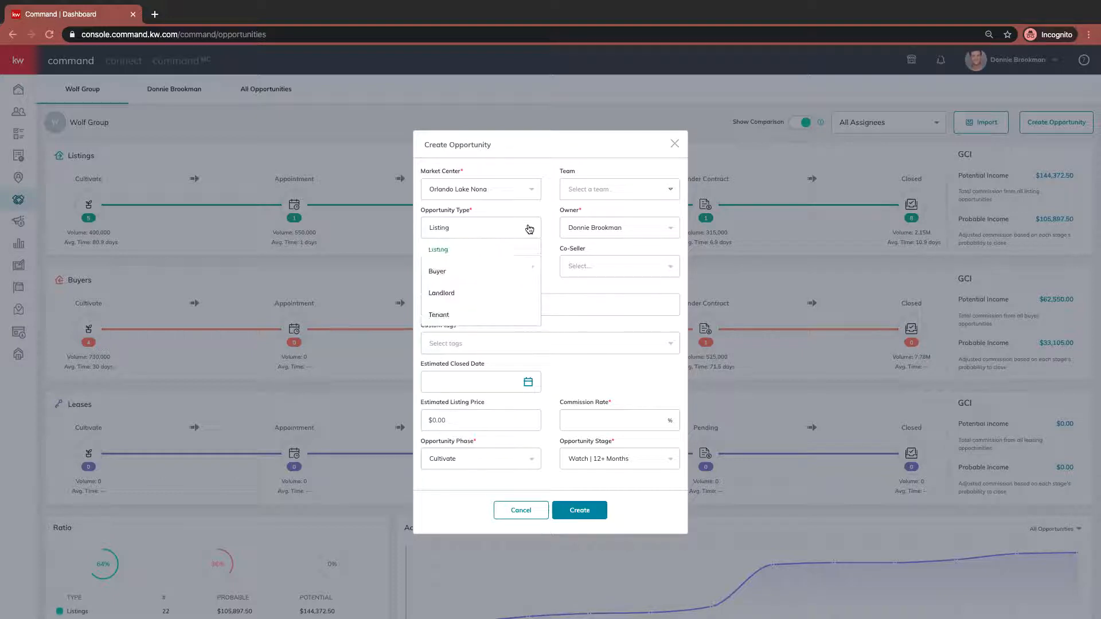
click(470, 269)
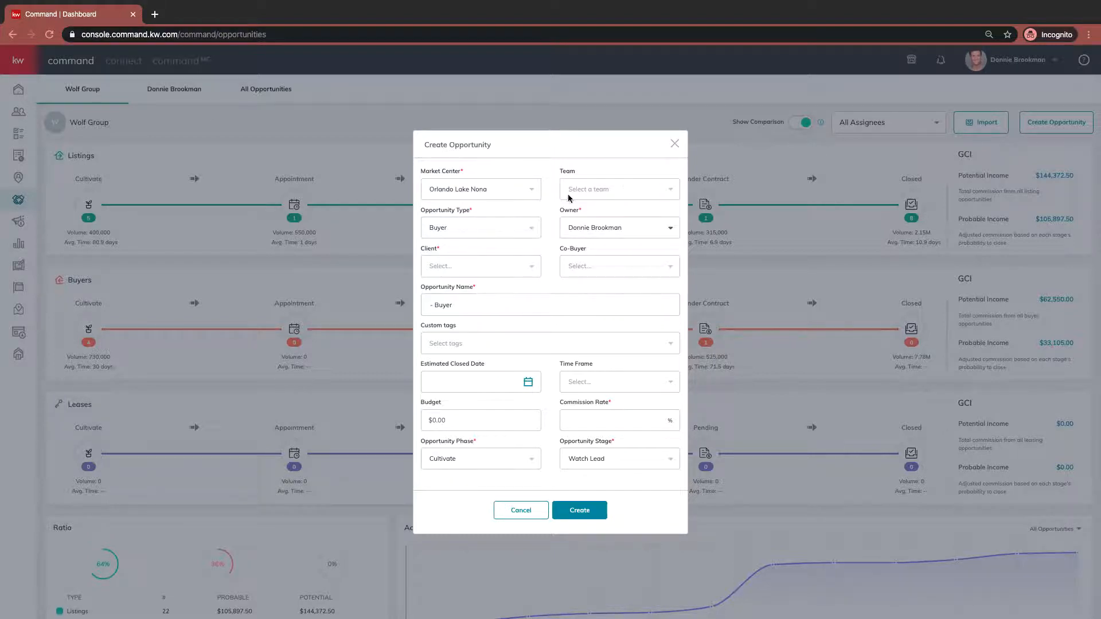
- Search the client list and set the opportunity's client to the newly created contact
click(473, 271)
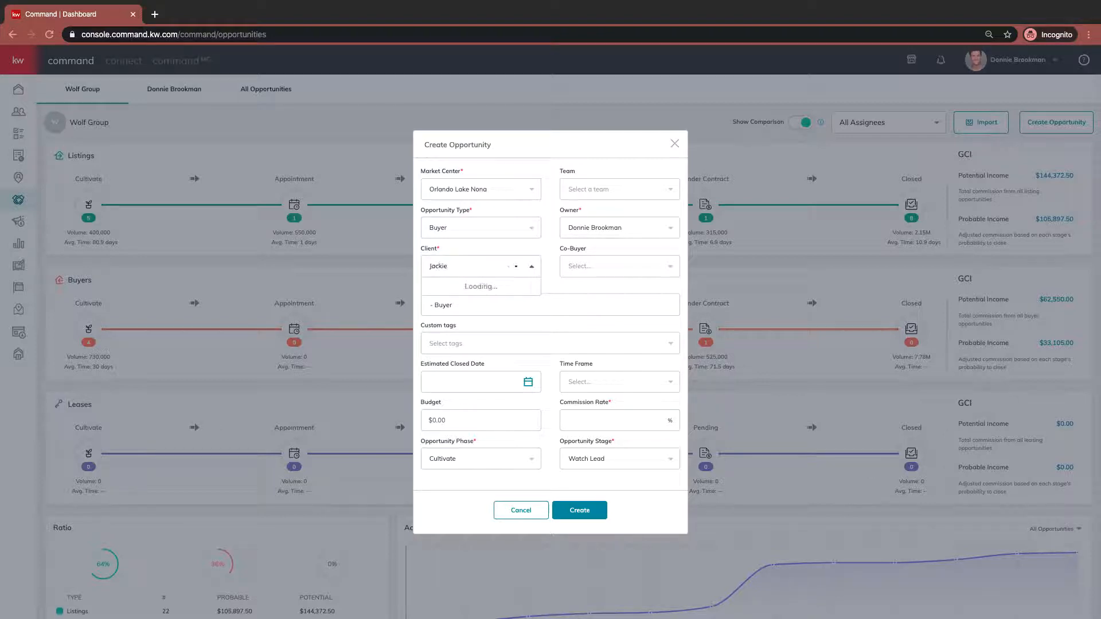
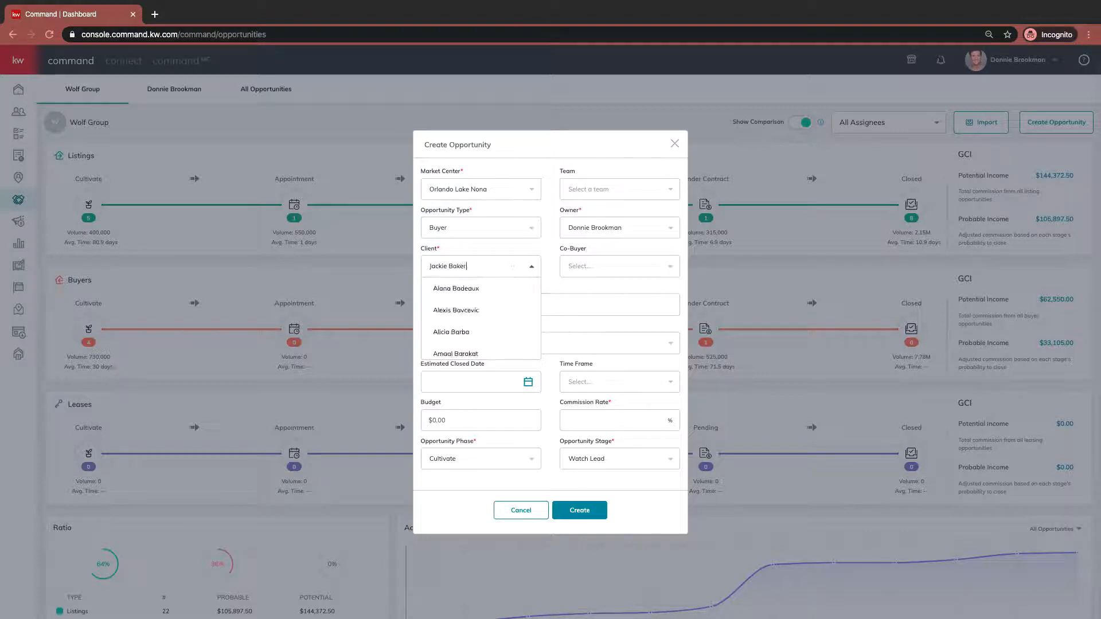
scroll(484, 307, down, 3)
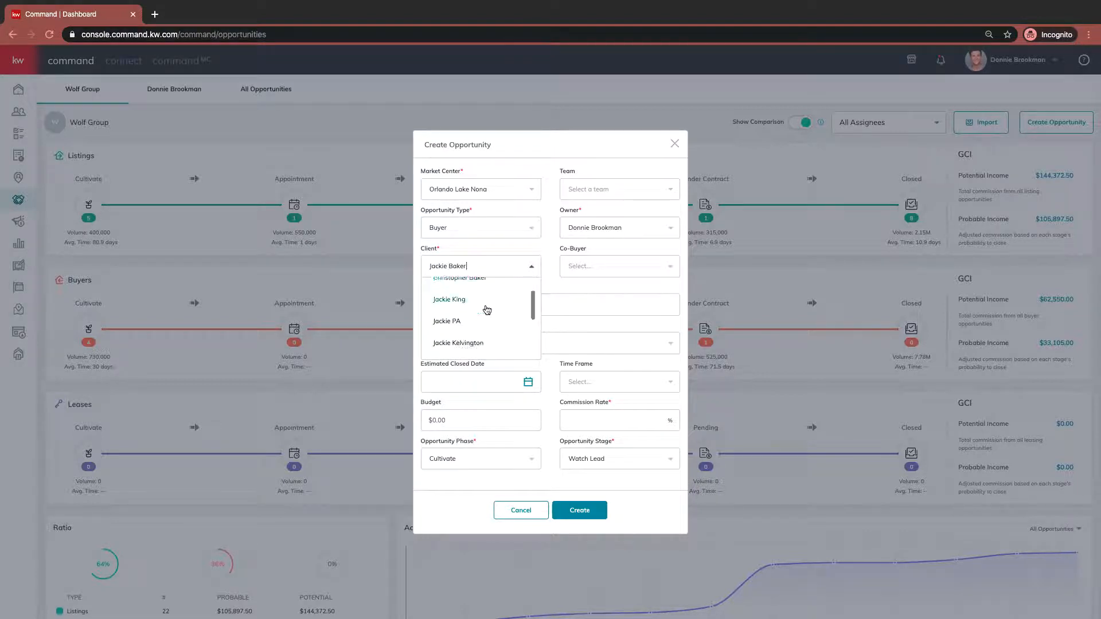
scroll(481, 312, down, 2)
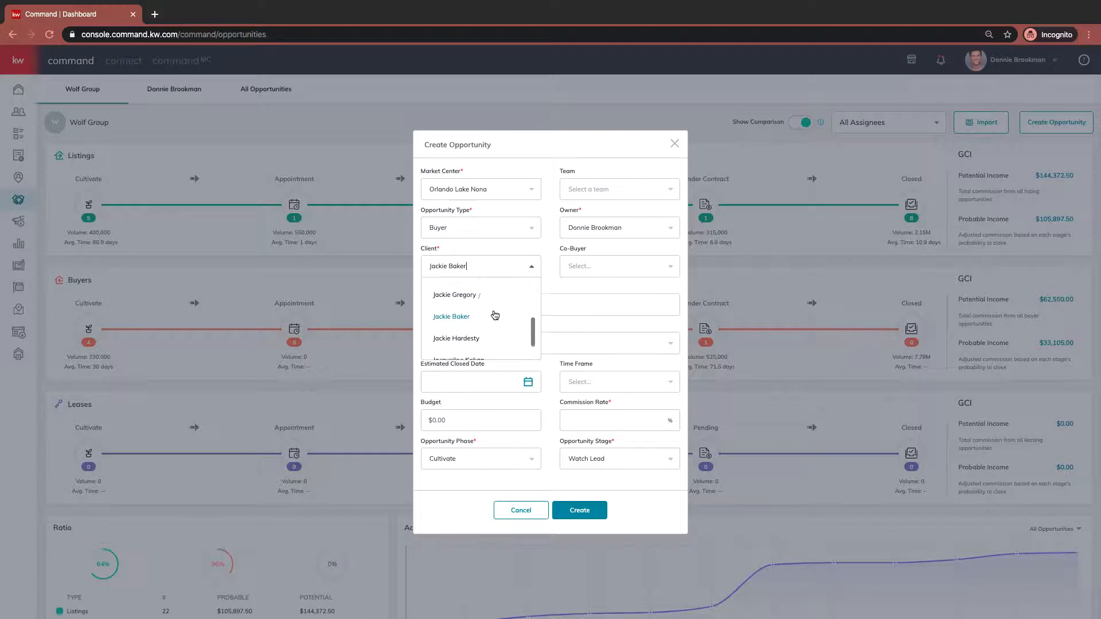
click(464, 317)
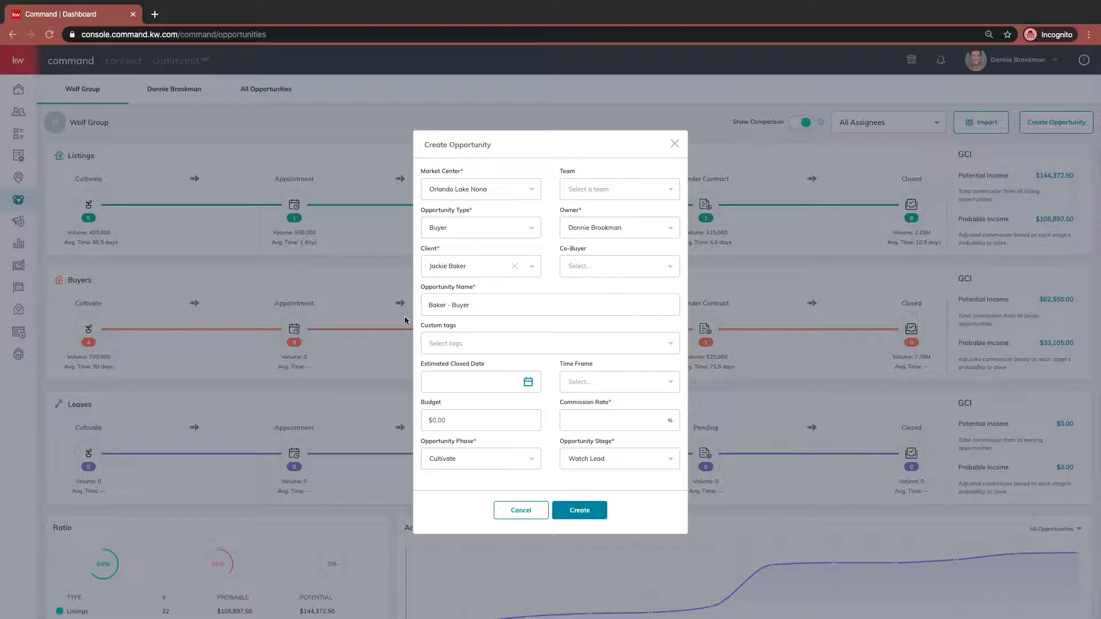
- Rename the opportunity to "Baker - Buyer - Transaction Process Jan 2020" and add the Training custom tag
click(549, 304)
click(548, 343)
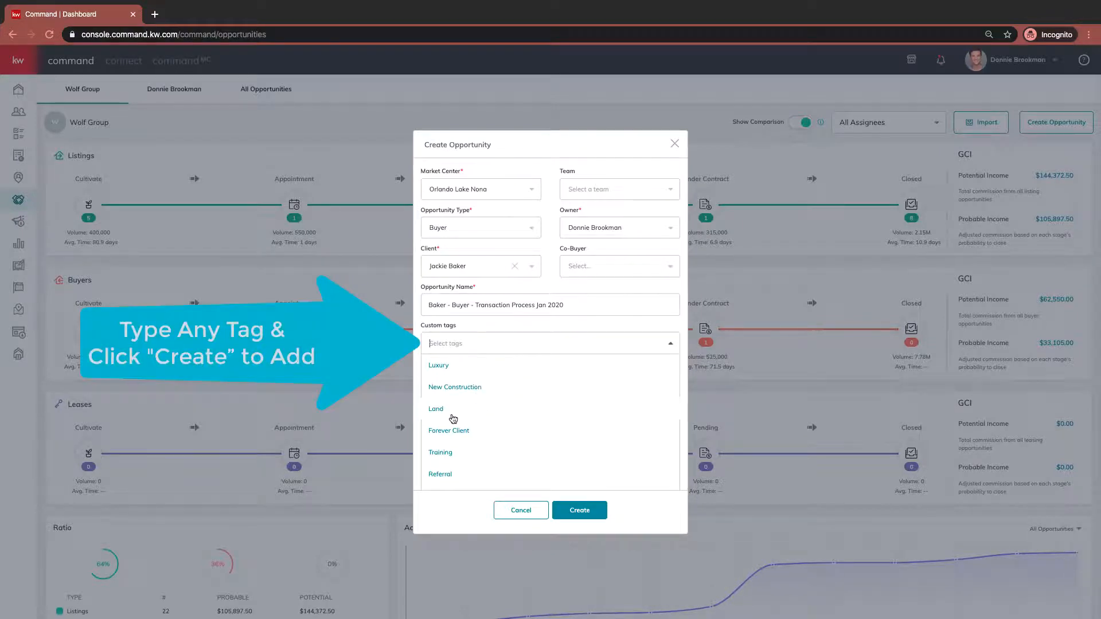
click(443, 453)
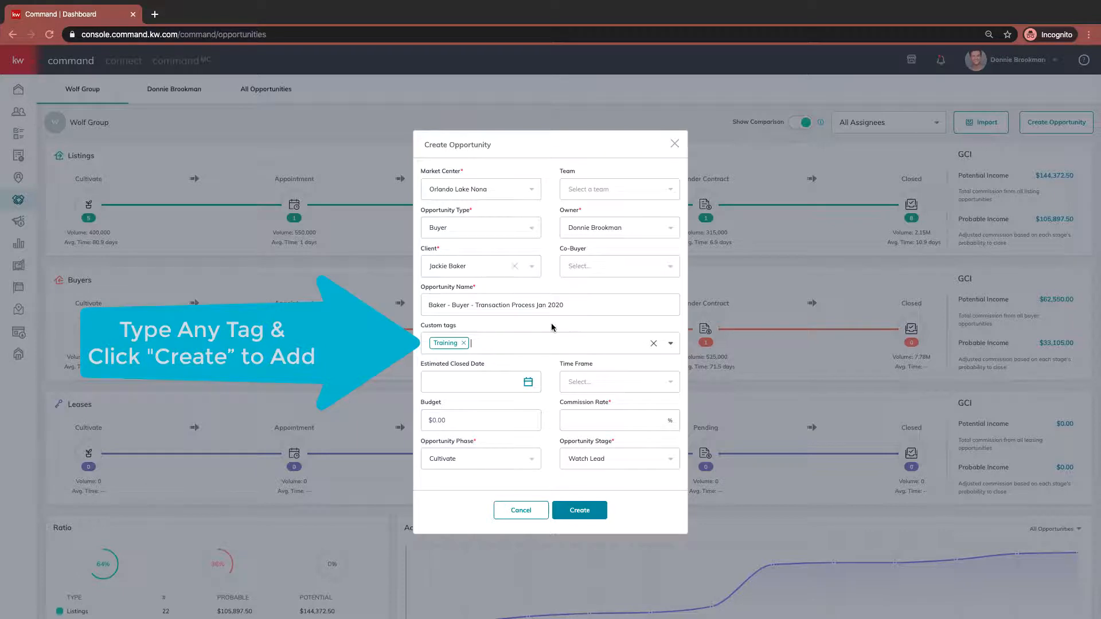
- Set the estimated closed date to 3/31/2020
click(490, 376)
scroll(491, 376, down, 1)
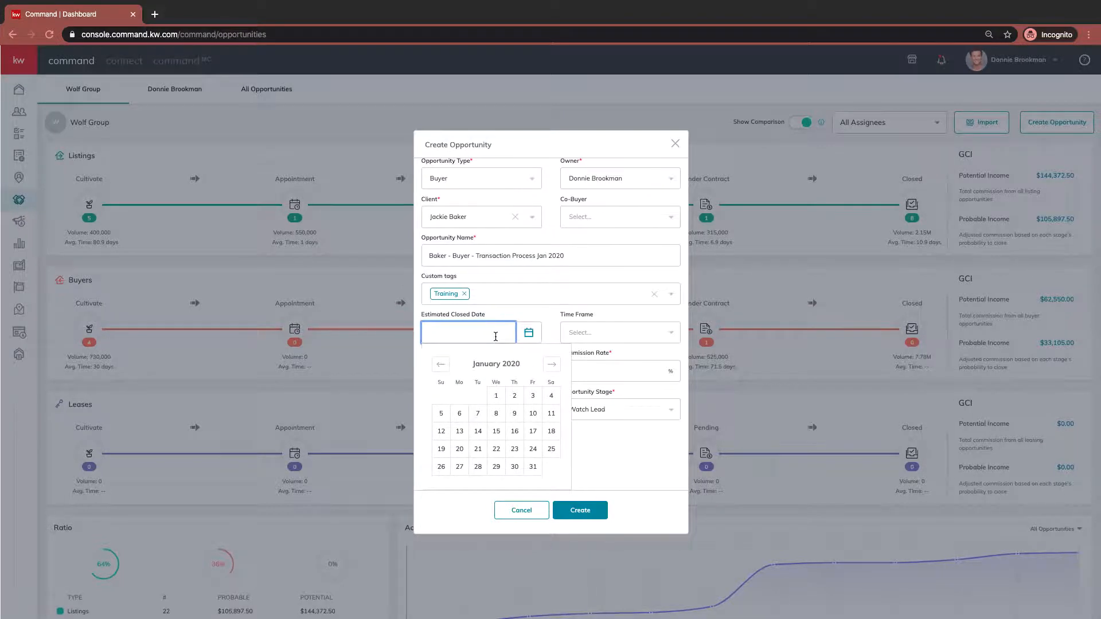
click(552, 365)
click(553, 366)
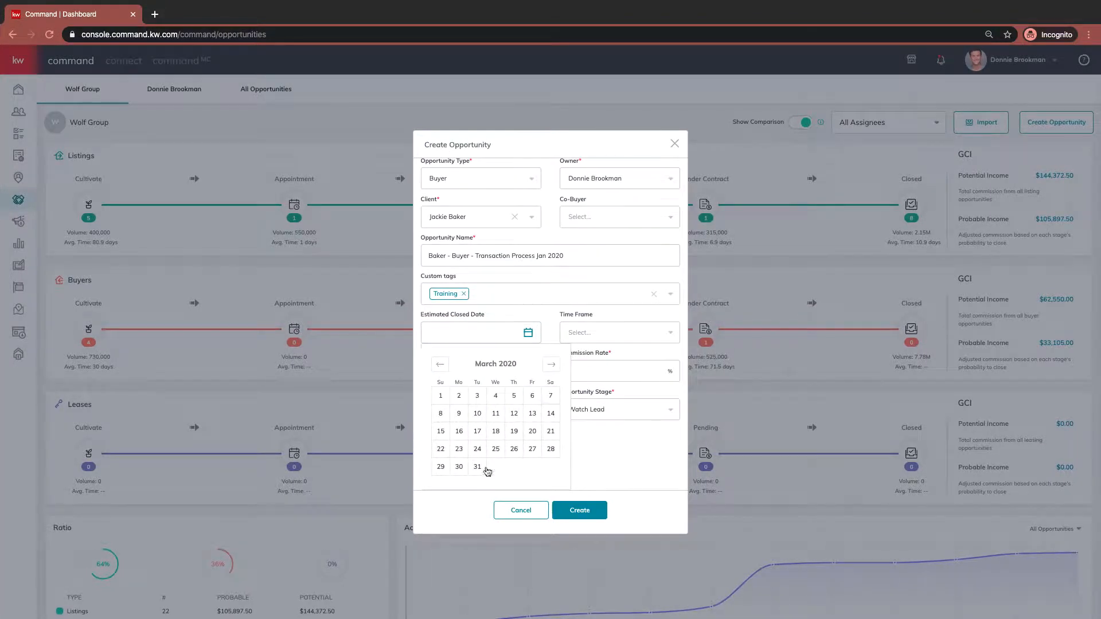
click(480, 466)
- Set the opportunity's time frame to 6 months
click(609, 381)
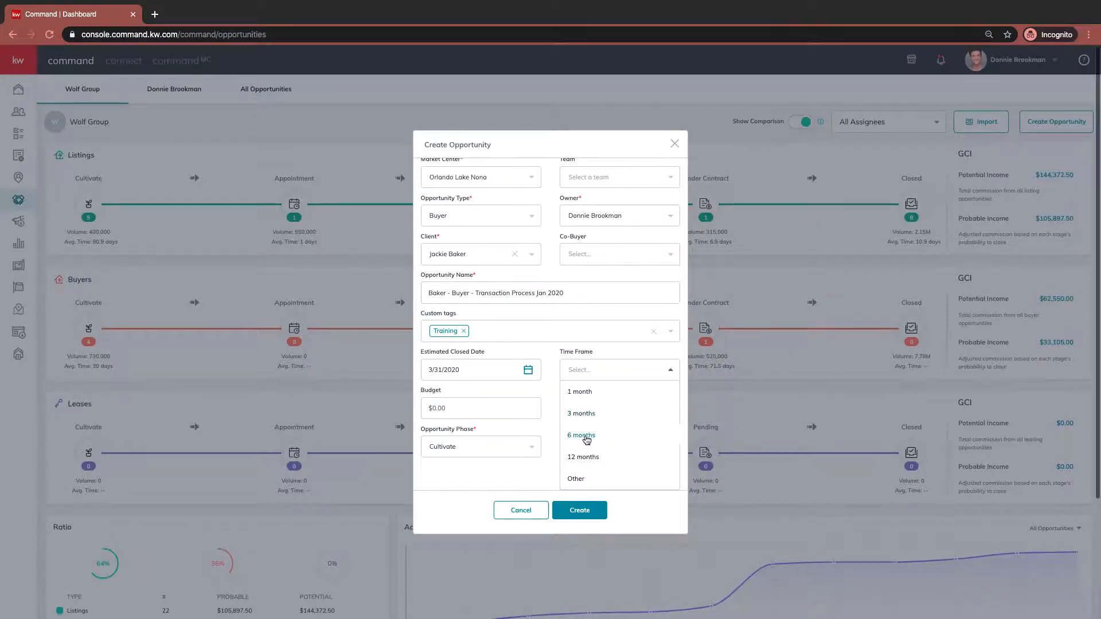
click(586, 436)
scroll(557, 410, down, 3)
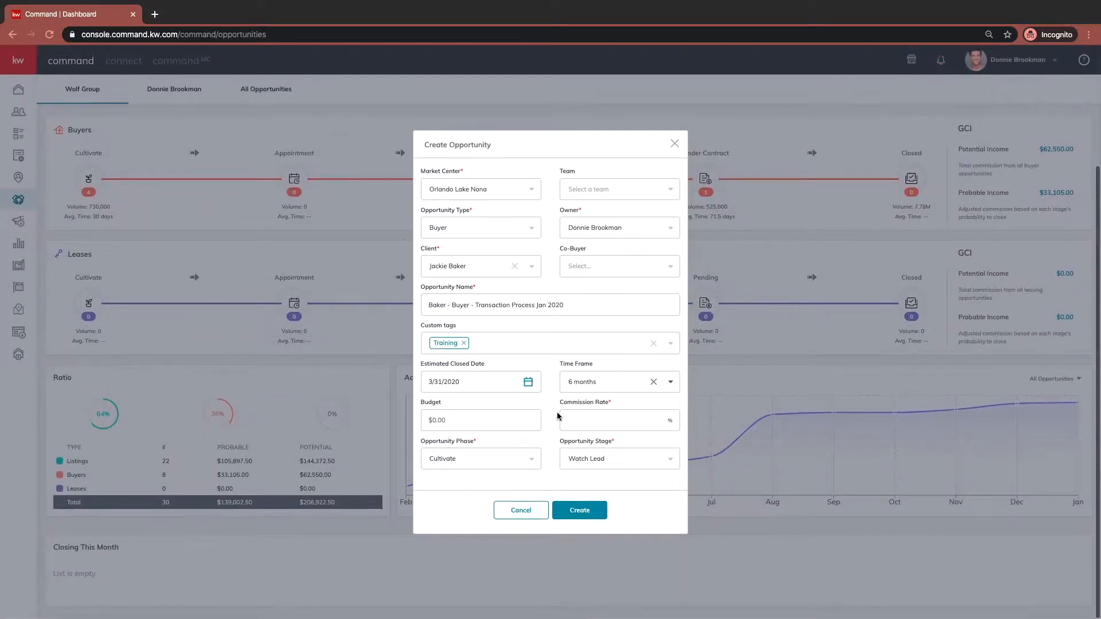
- Set the budget to $250,000.00 and the commission rate to 3%
click(475, 422)
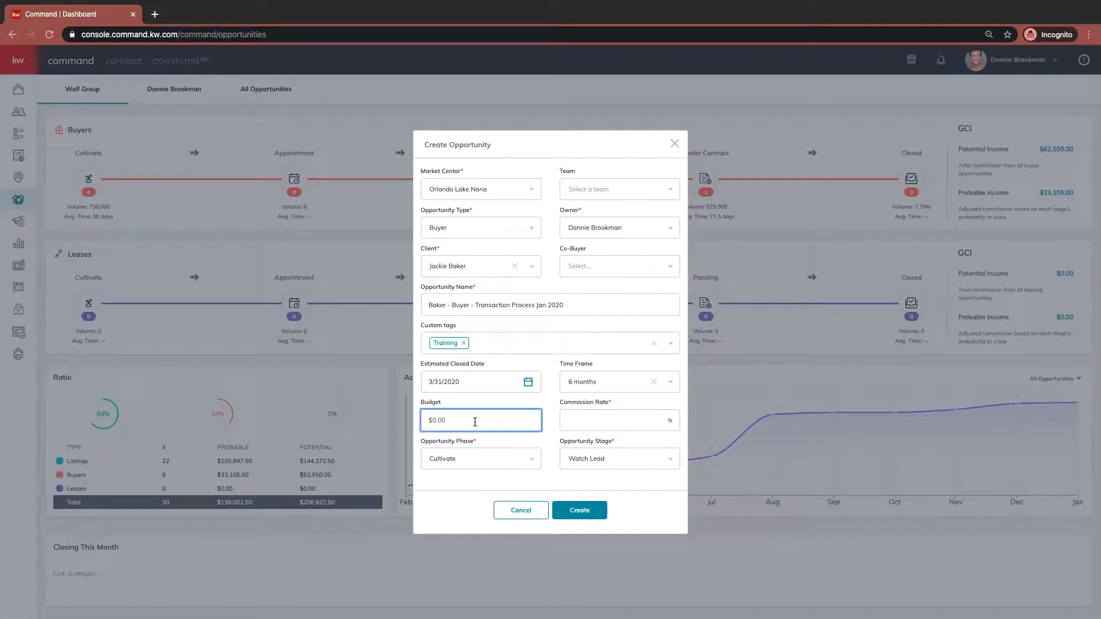
scroll(475, 422, up, 3)
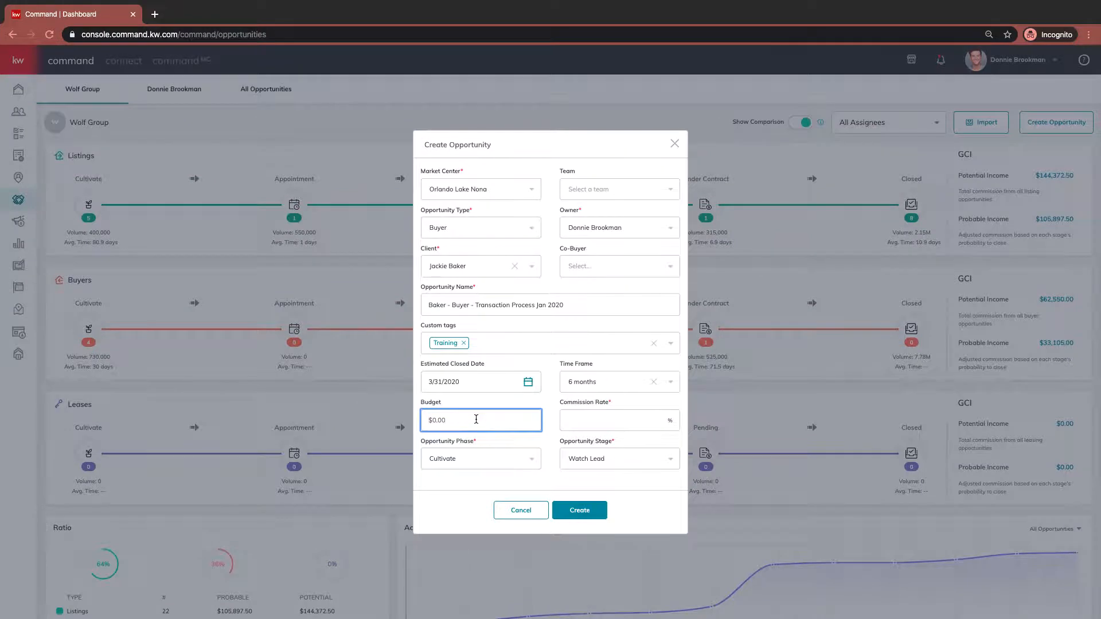
text(250,000)
click(593, 423)
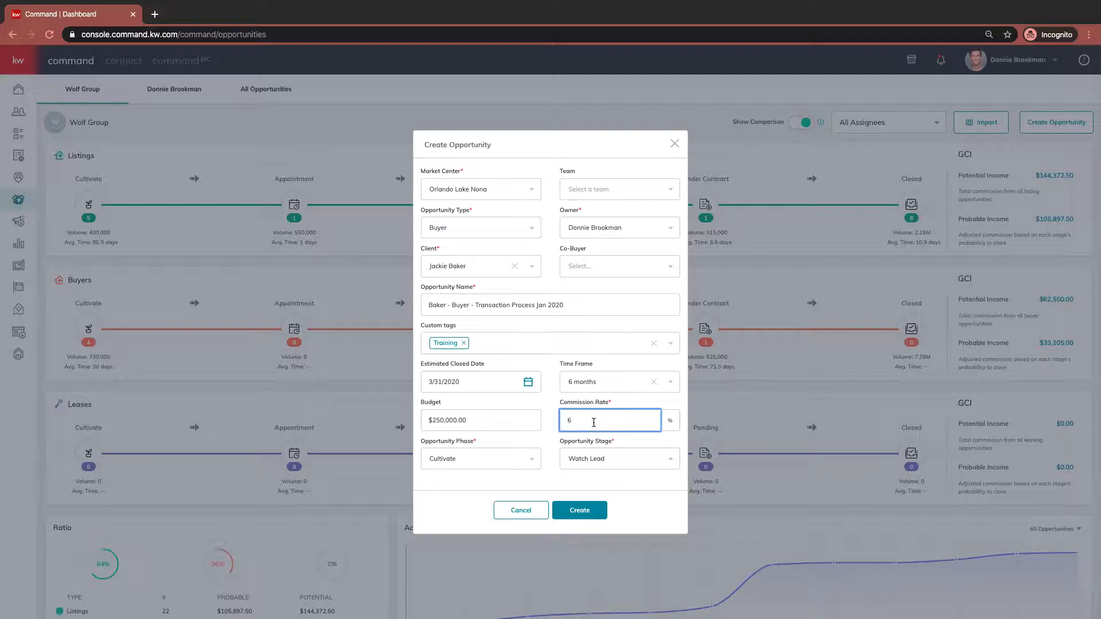
click(551, 410)
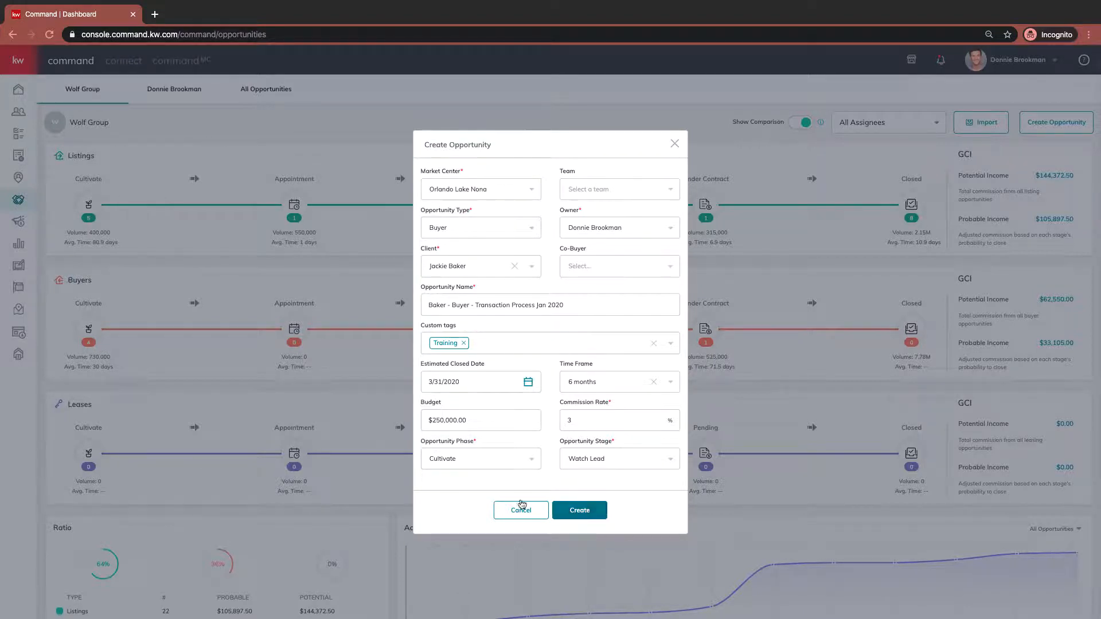
- Review the opportunity phase and stage options, keep Cultivate and Watch Lead, and create the opportunity
click(521, 460)
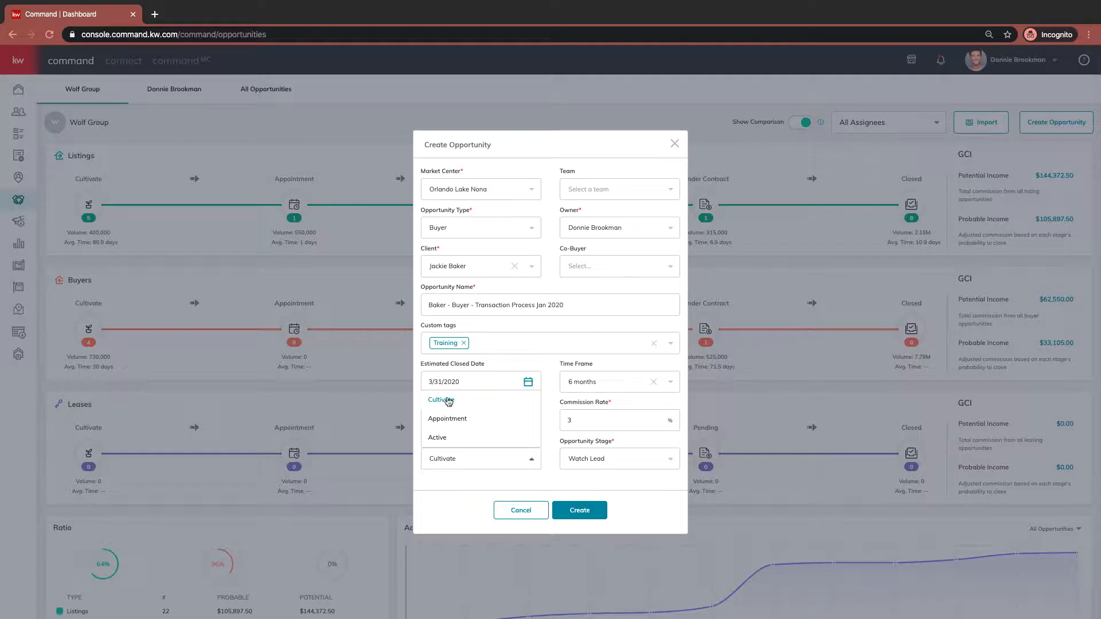
click(457, 458)
click(488, 462)
click(489, 462)
click(602, 463)
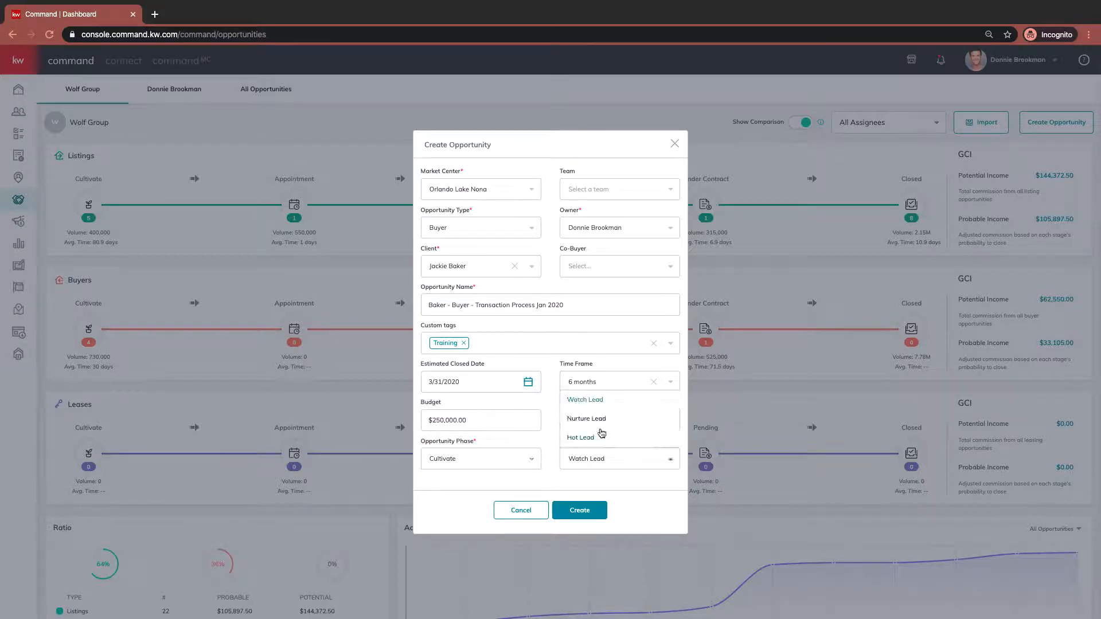
click(552, 448)
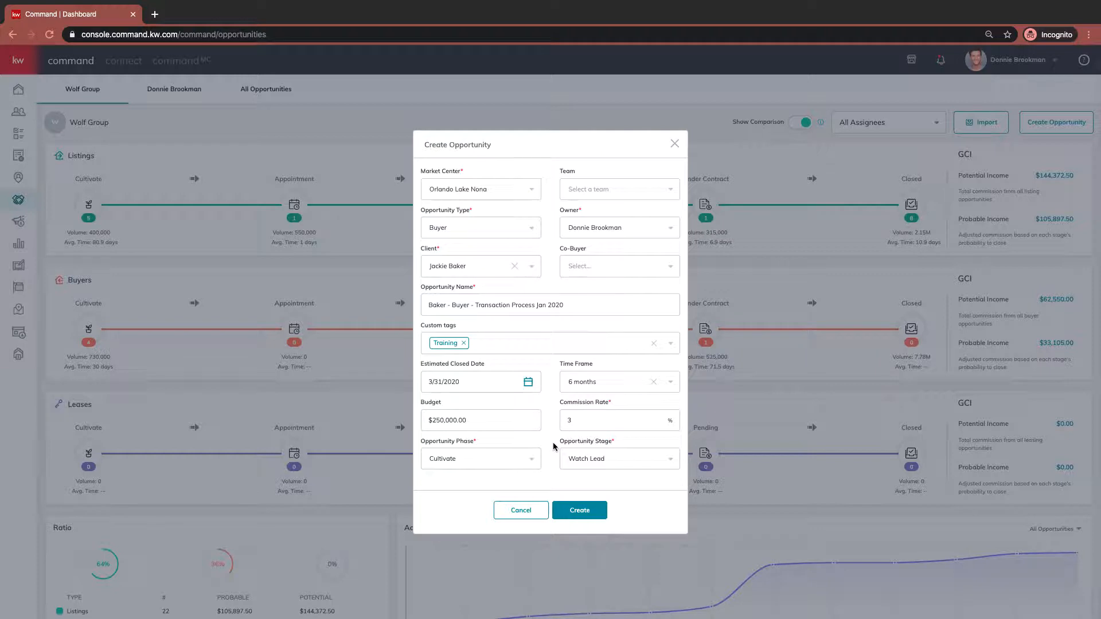
click(503, 459)
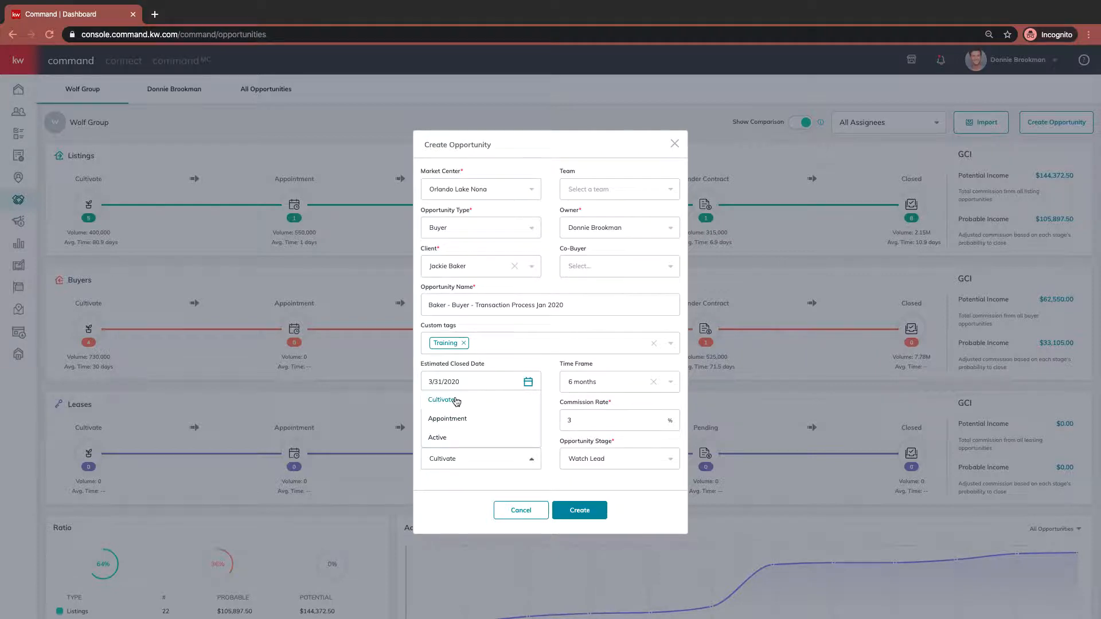
click(456, 402)
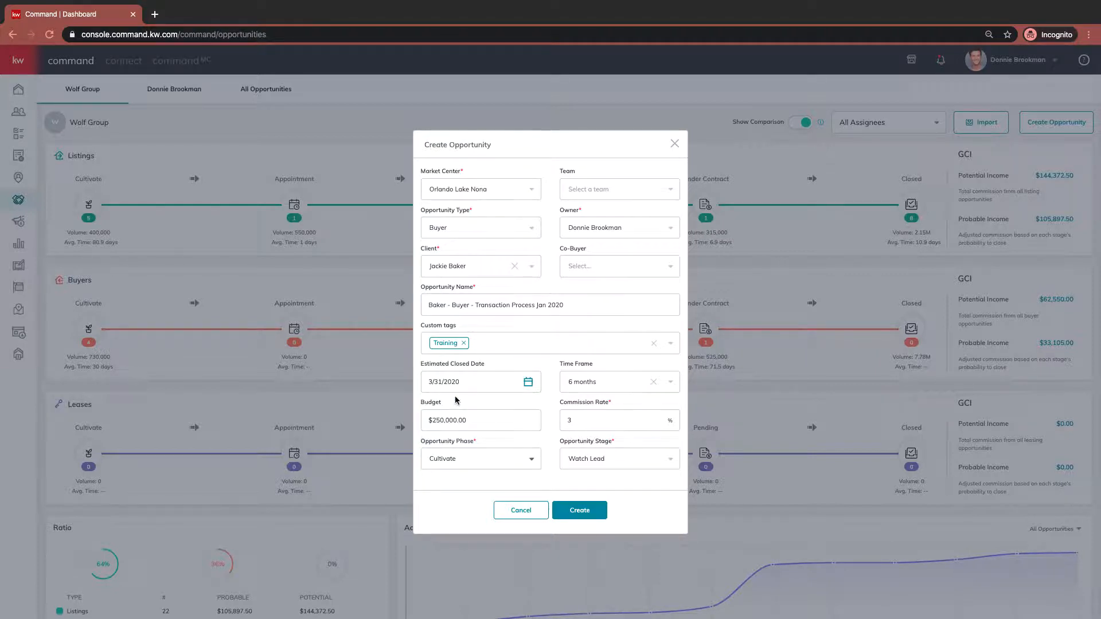
click(619, 457)
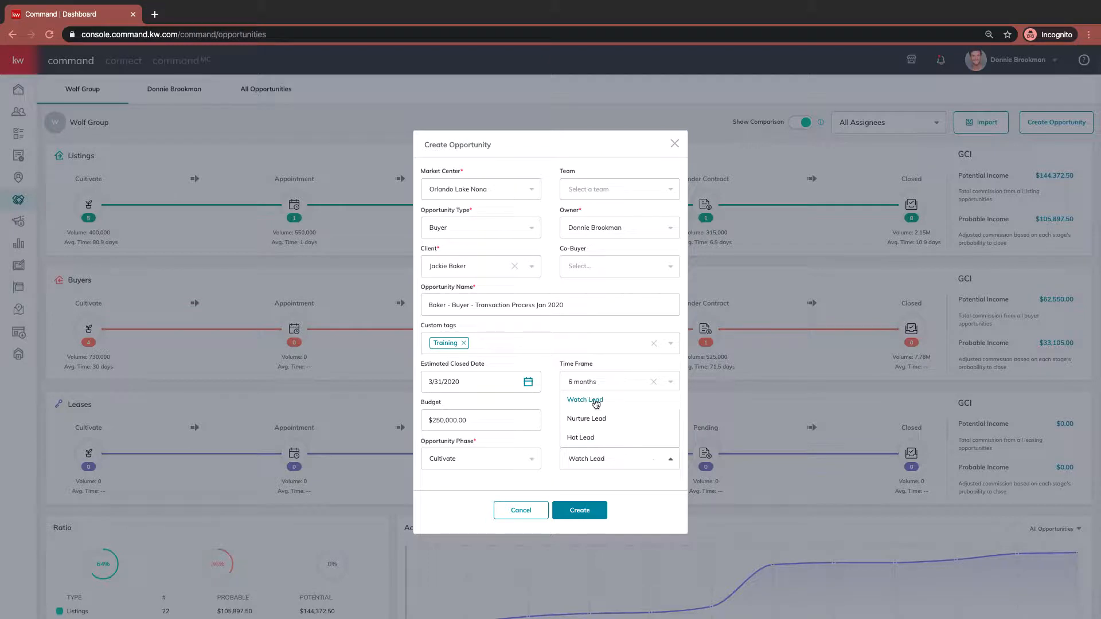
click(596, 402)
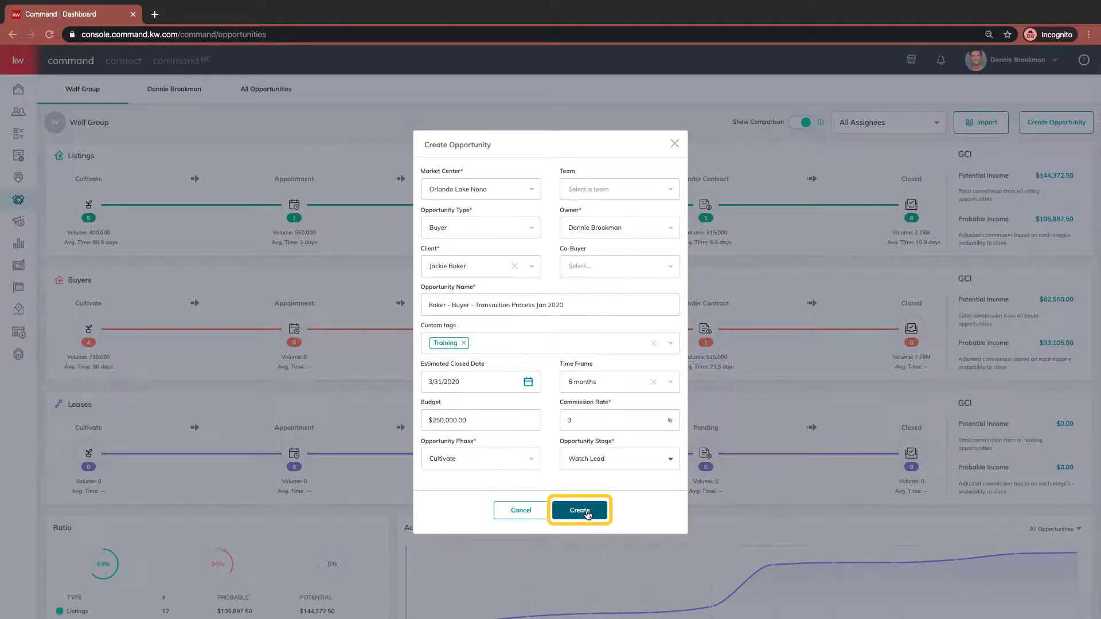
click(587, 514)
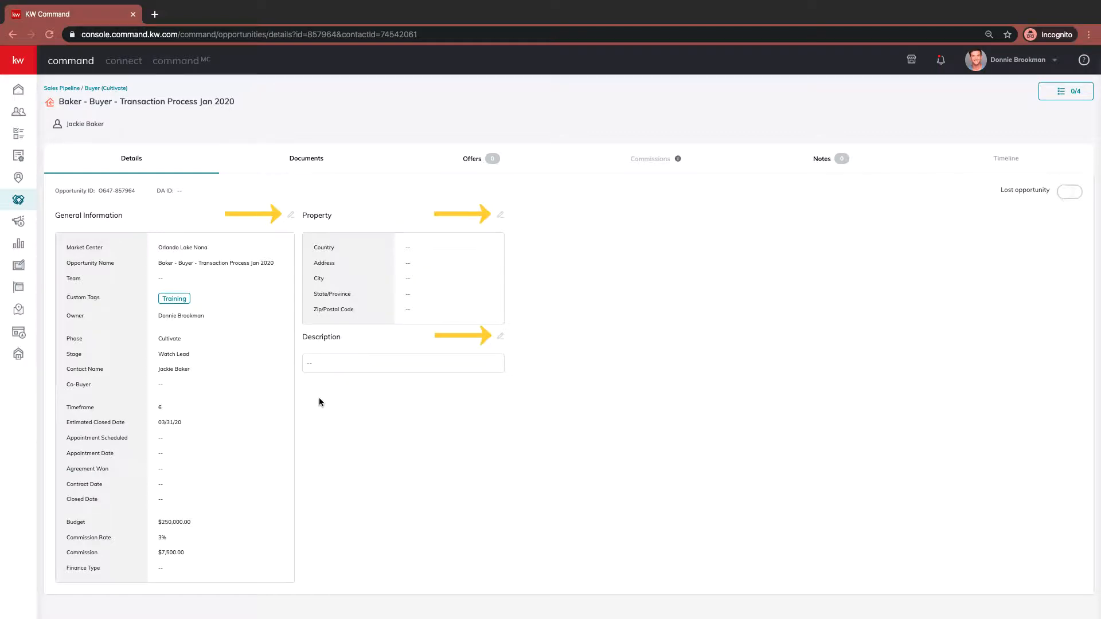
- Edit the opportunity's general information to set the finance type to Conventional and save
click(291, 217)
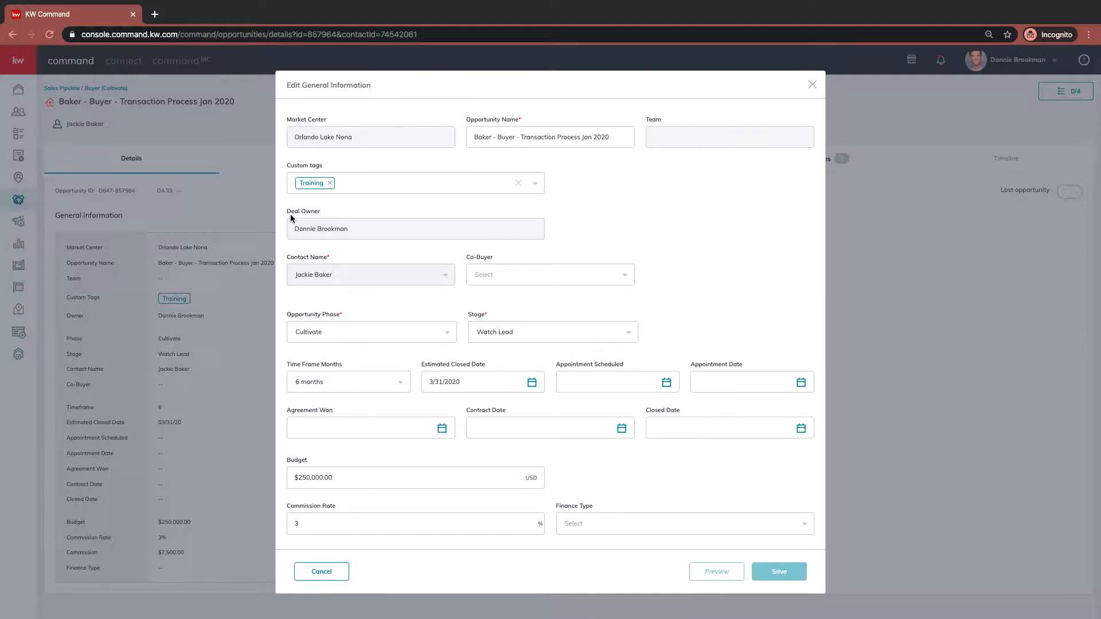
click(597, 382)
click(737, 382)
click(725, 323)
click(333, 426)
click(575, 417)
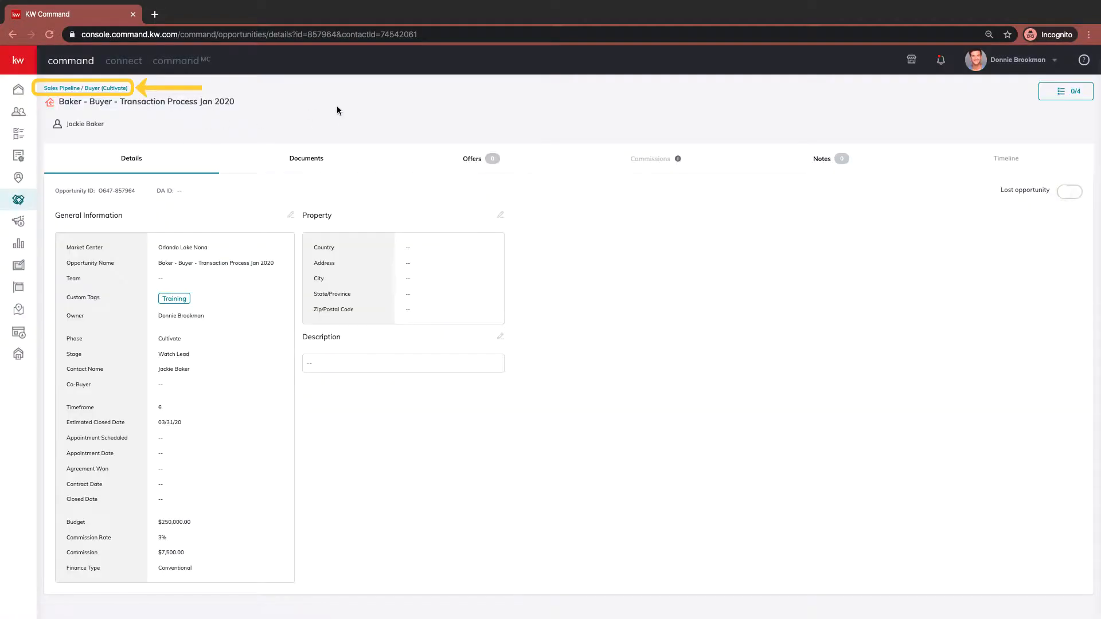
- Open the Buyer Cultivate pipeline board and move the new opportunity card from Watch Lead through Nurture Lead to Hot Lead
click(109, 88)
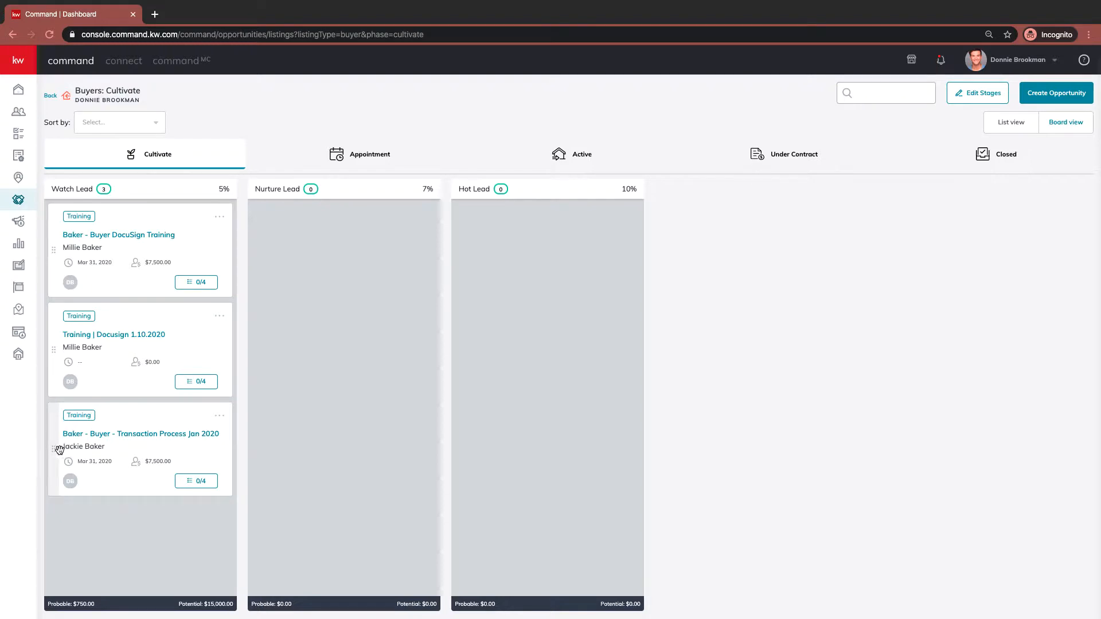
drag(56, 447, 268, 494)
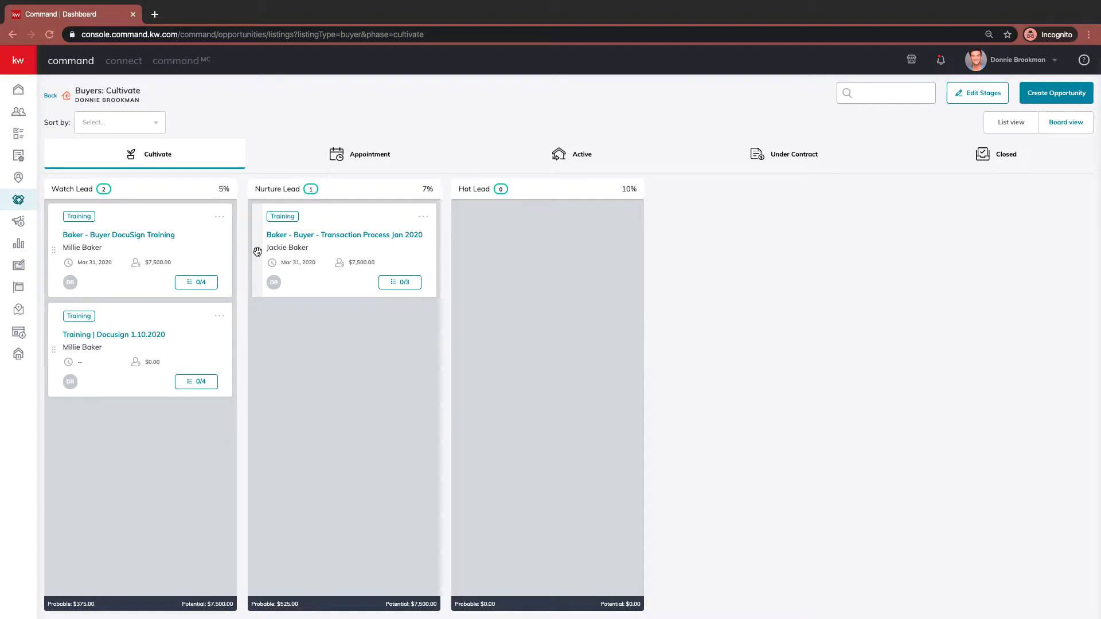
drag(257, 252, 464, 305)
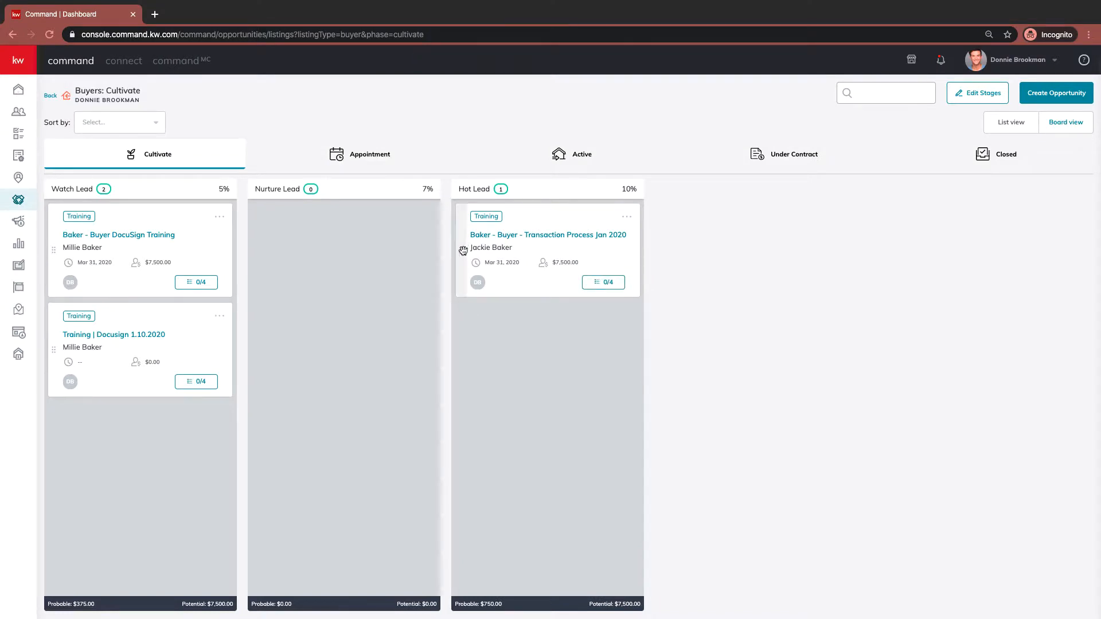
- Move the opportunity card into the Appointment phase and open it from the Appointment board
drag(462, 248, 536, 154)
drag(536, 153, 338, 157)
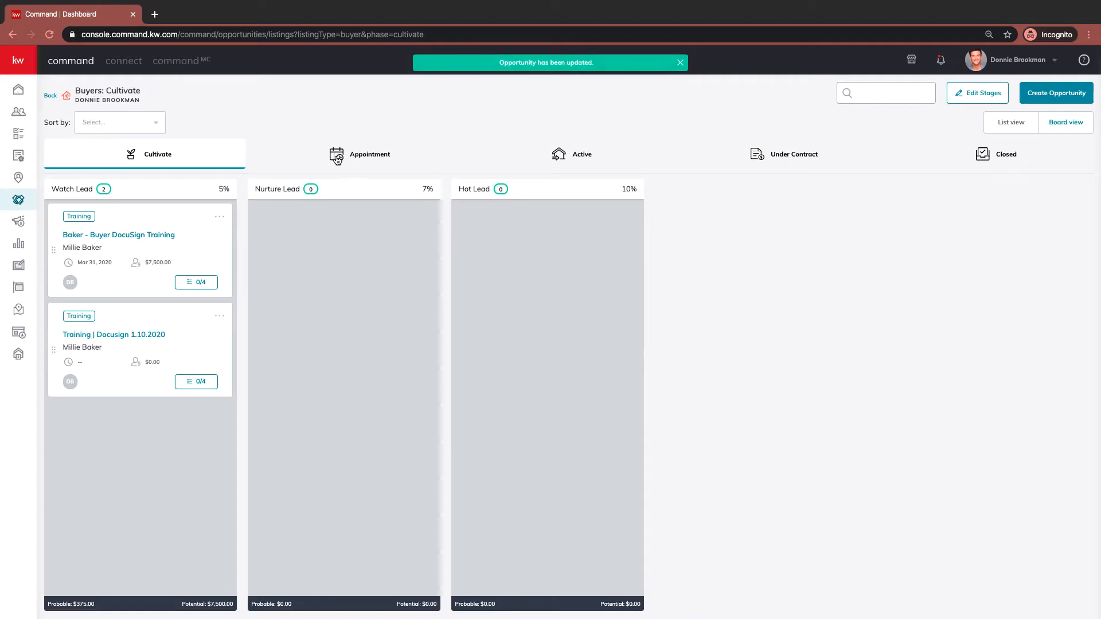
click(337, 158)
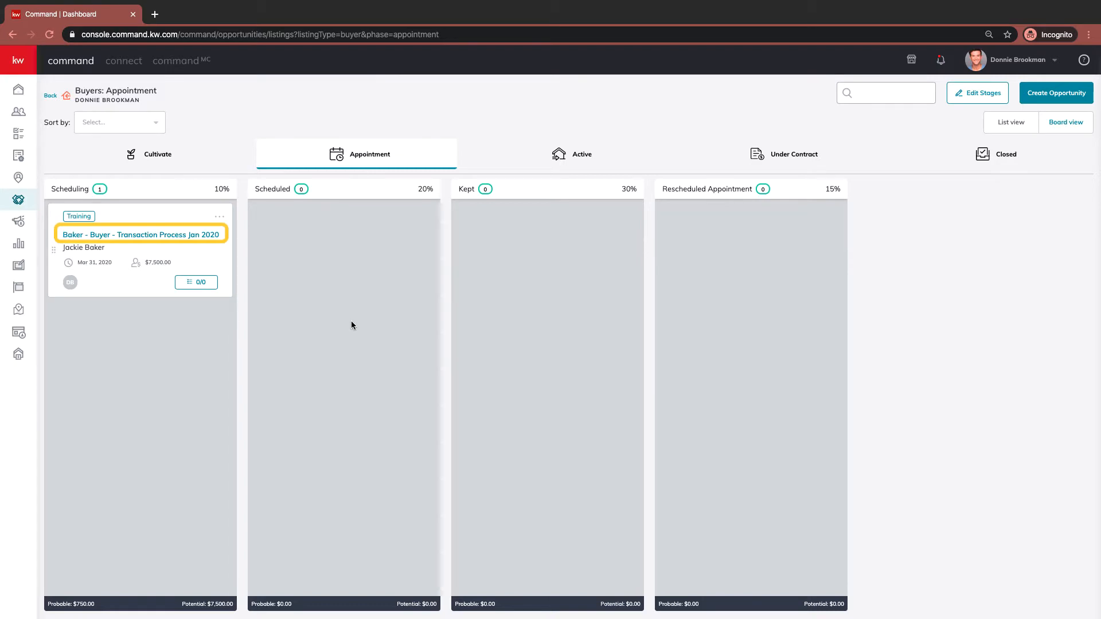
click(131, 236)
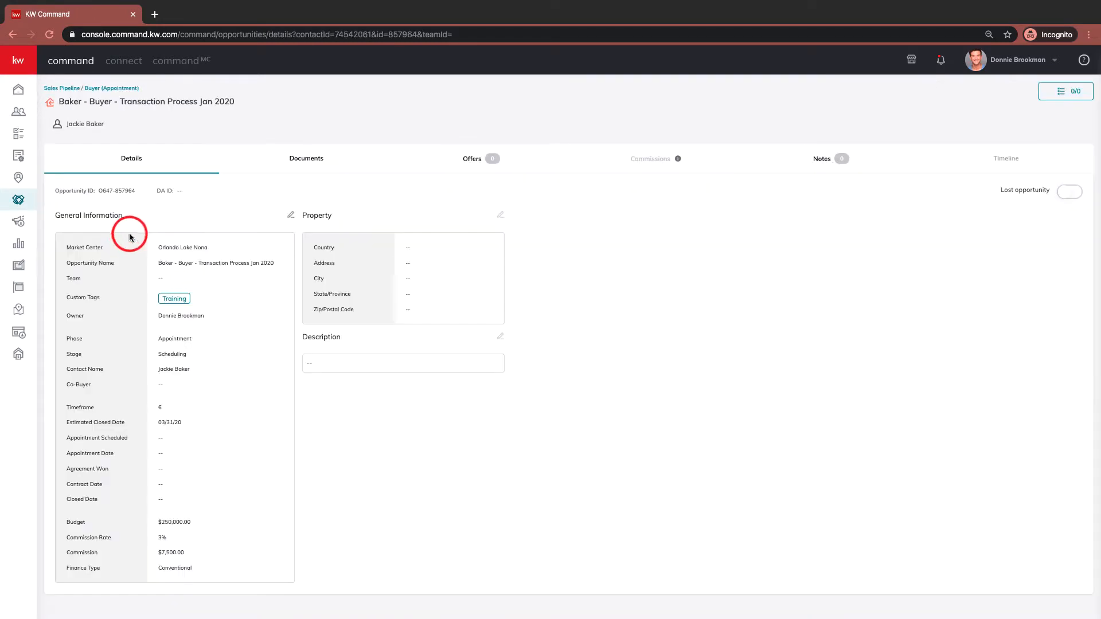